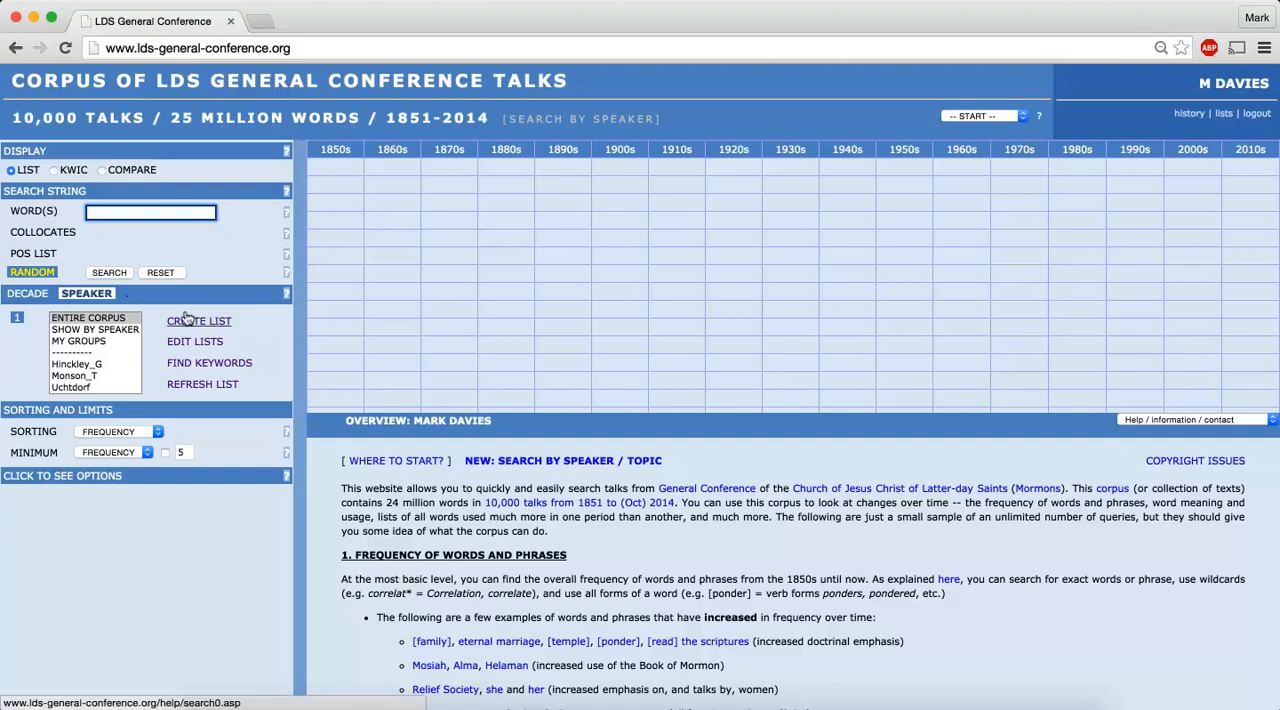
# Create a virtual corpus named Maxwell from Neal A. Maxwell's talks in the Quorum of the Twelve / First Presidency list and refresh the corpus list
pyautogui.click(186, 318)
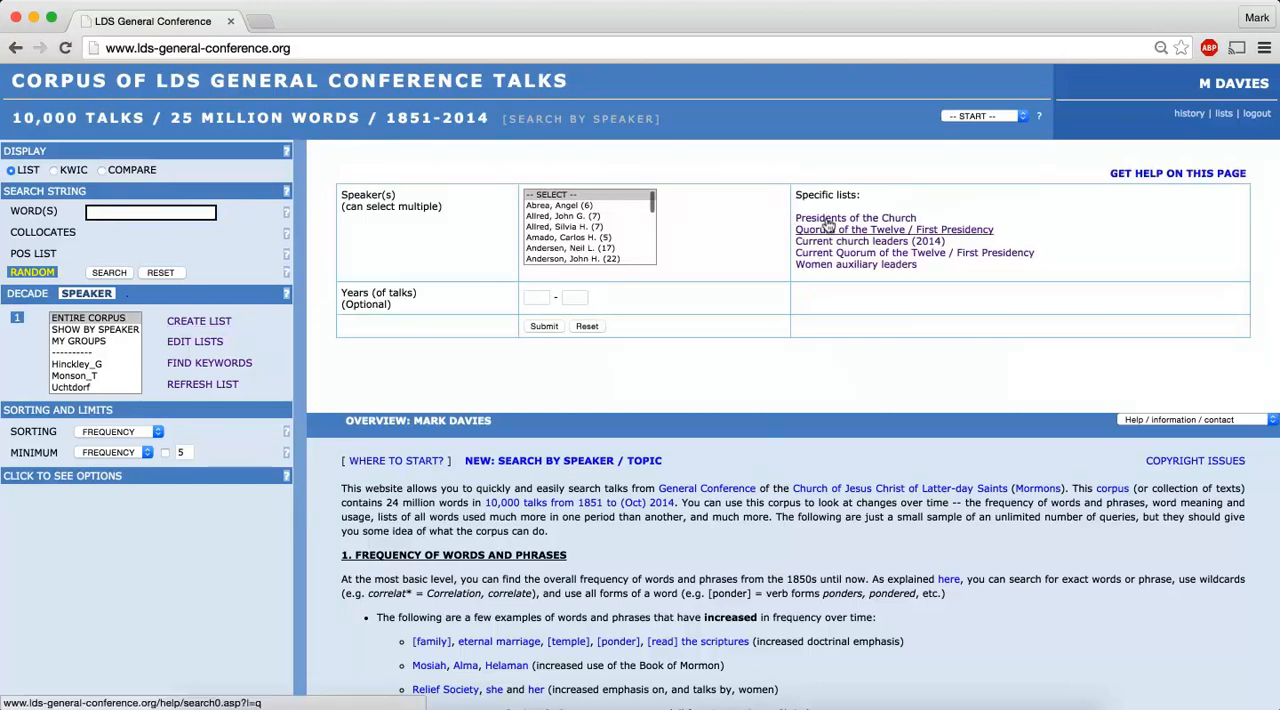
pyautogui.click(828, 229)
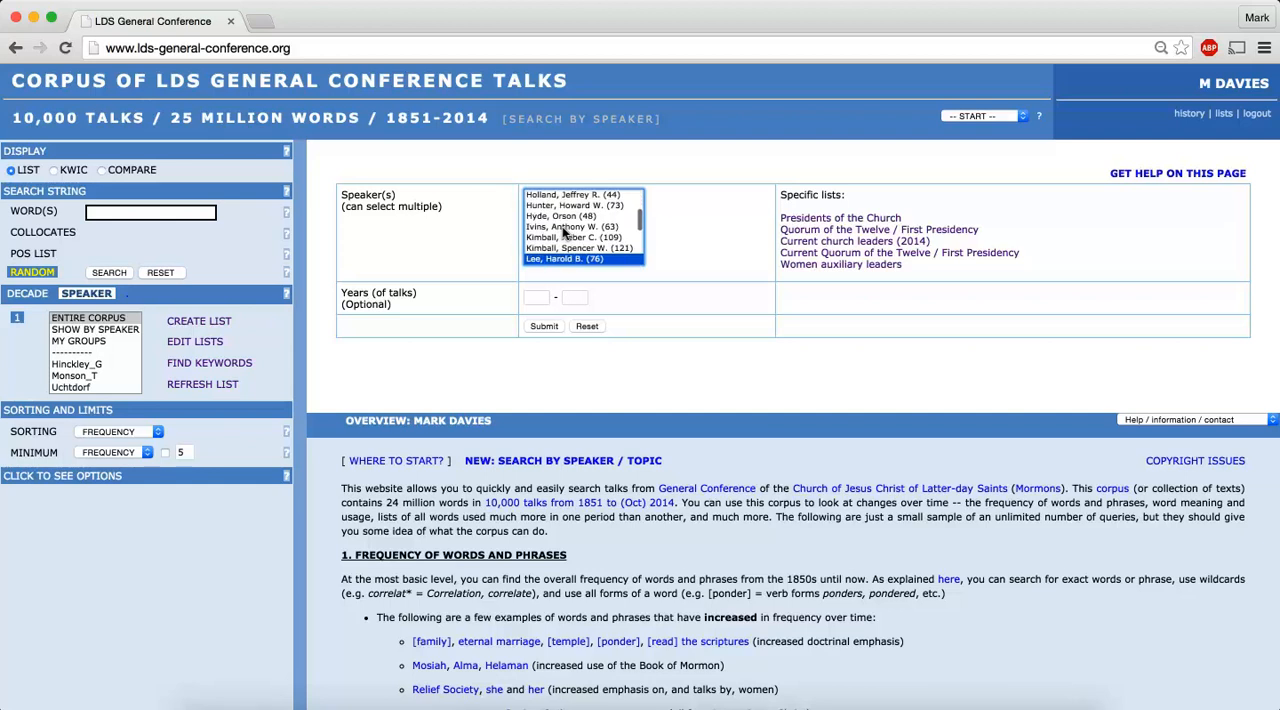
pyautogui.click(543, 325)
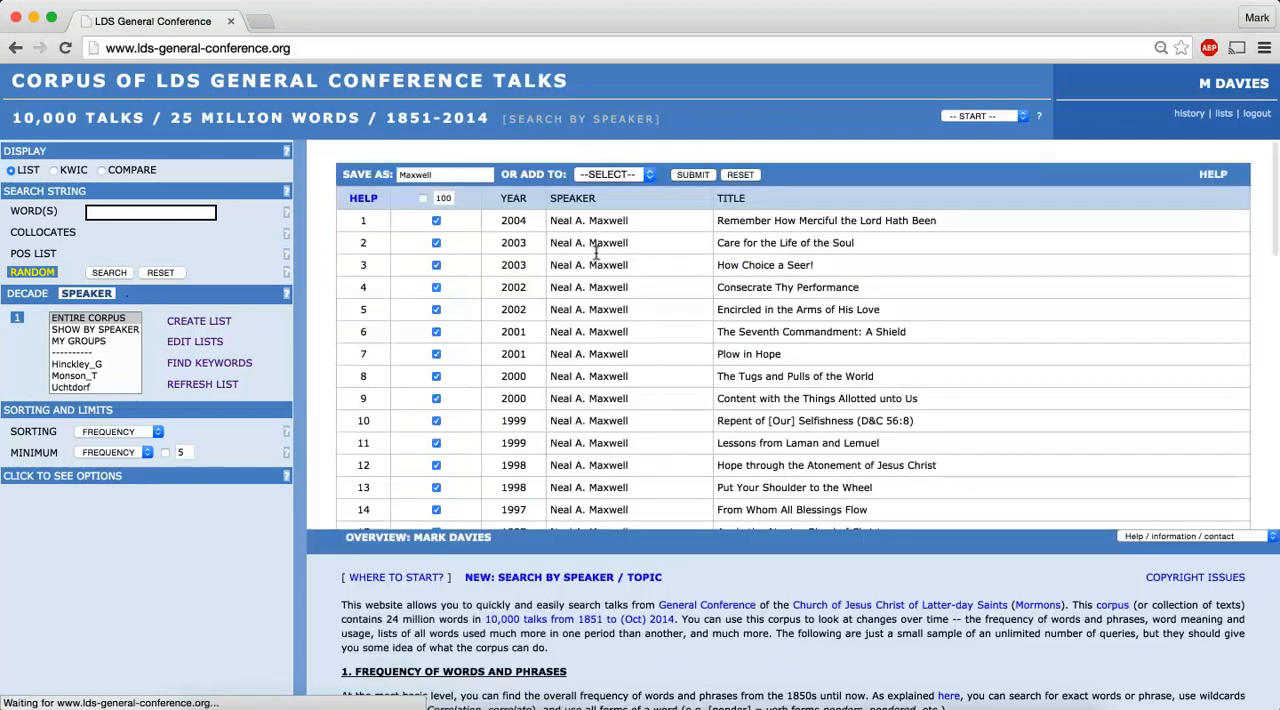
pyautogui.click(690, 175)
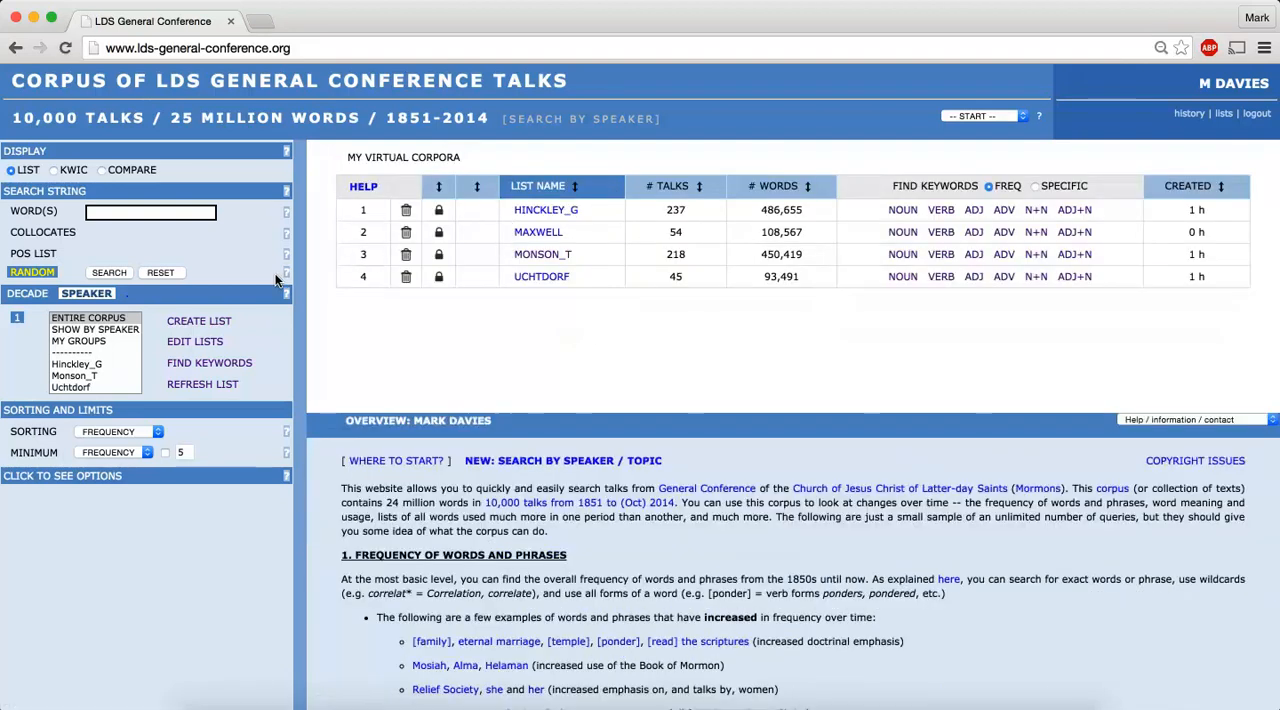
pyautogui.click(178, 384)
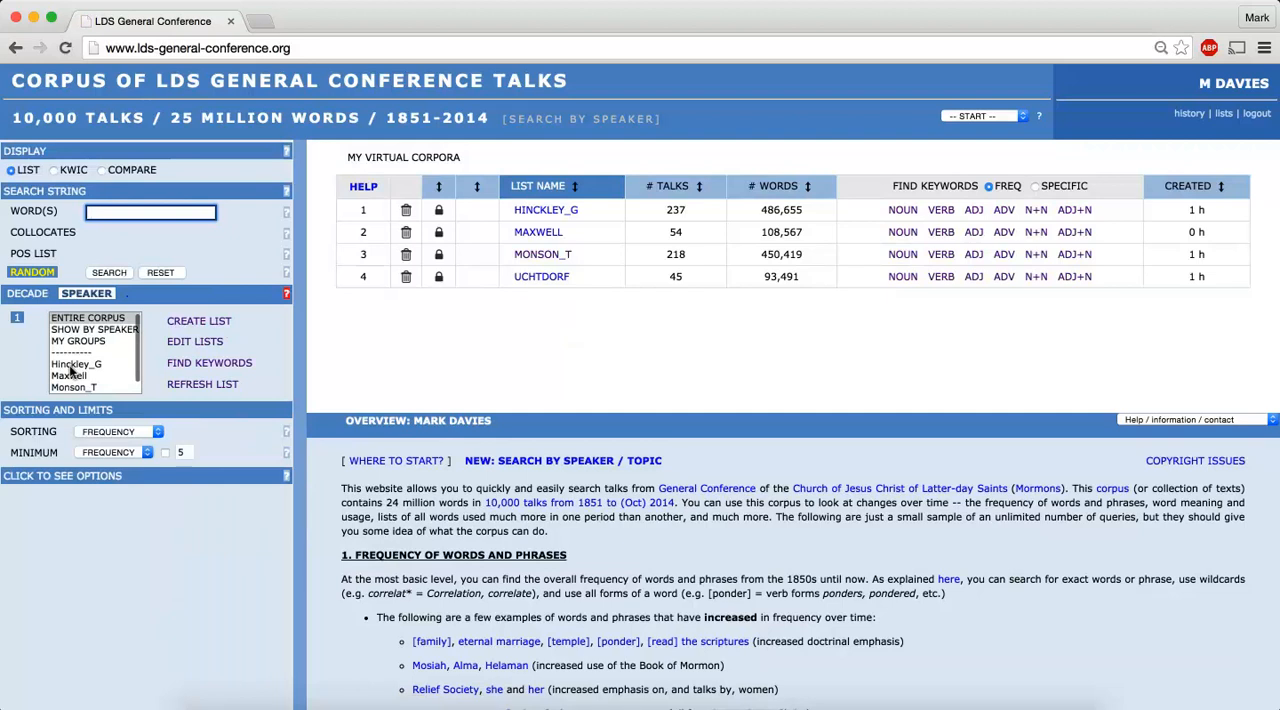
# Search the entire corpus for all words matching meek*
pyautogui.click(70, 373)
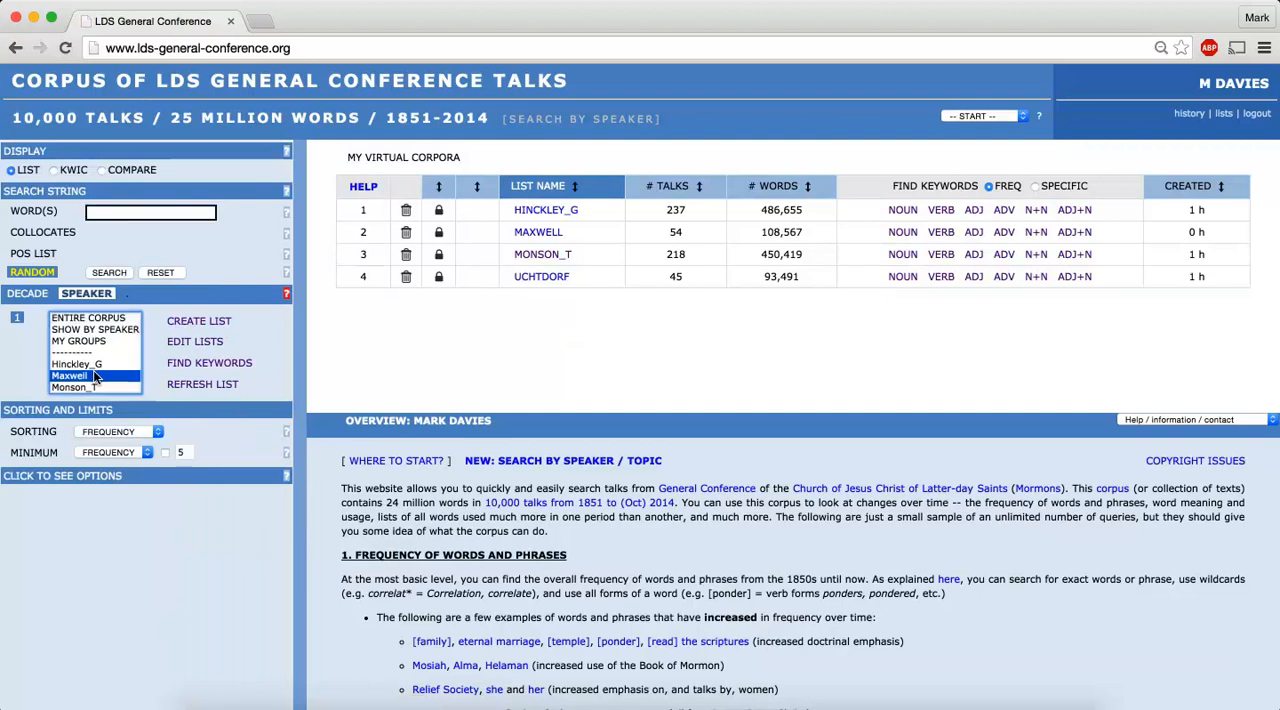
pyautogui.click(75, 316)
pyautogui.click(148, 219)
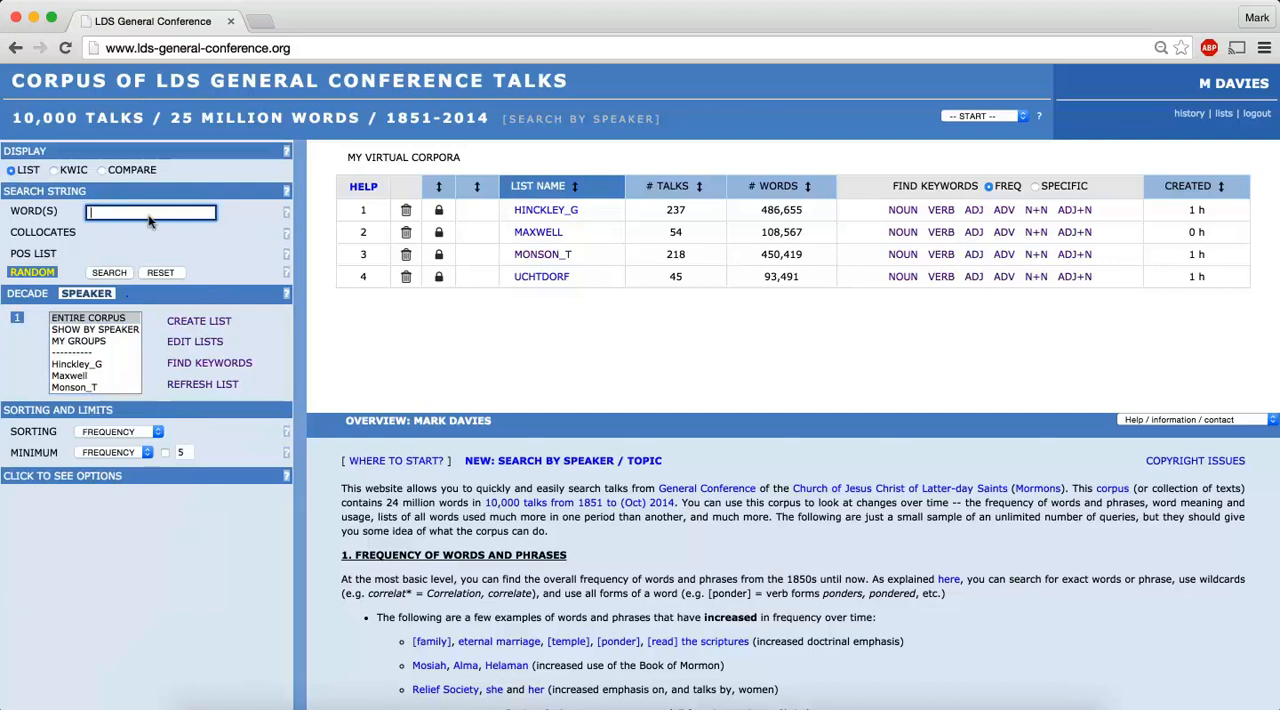
pyautogui.write('meek*')
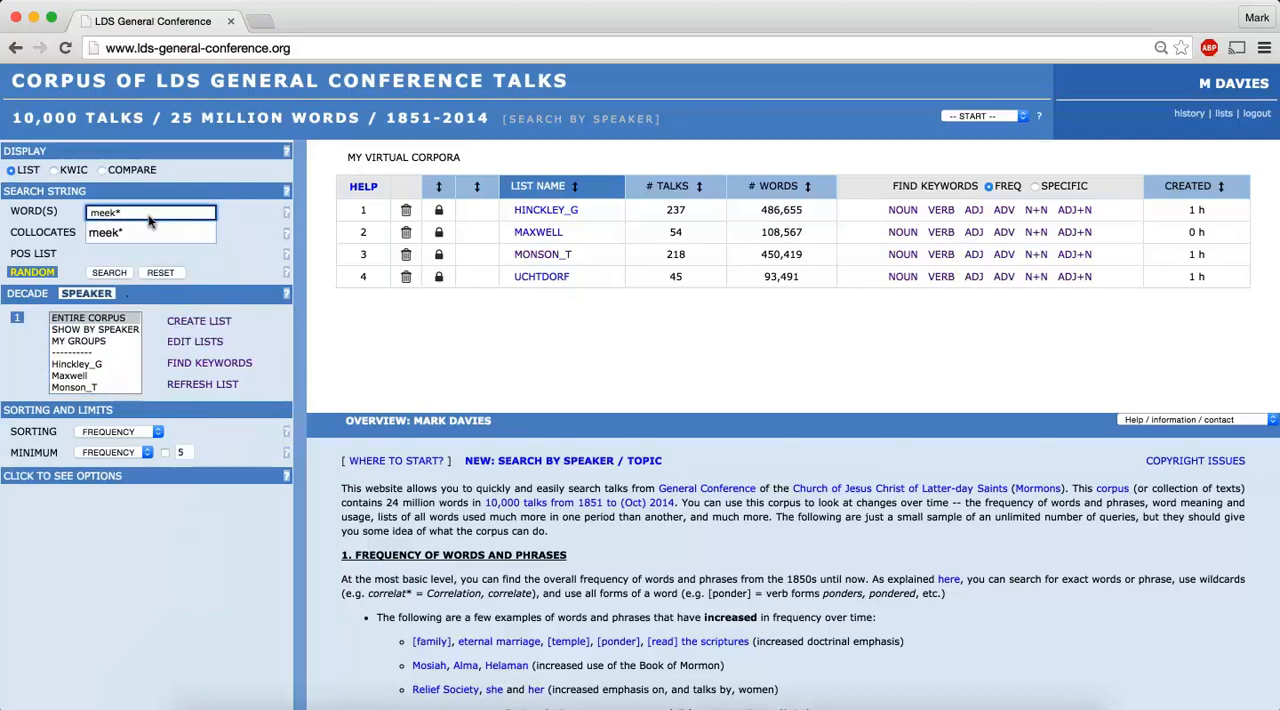
pyautogui.click(228, 258)
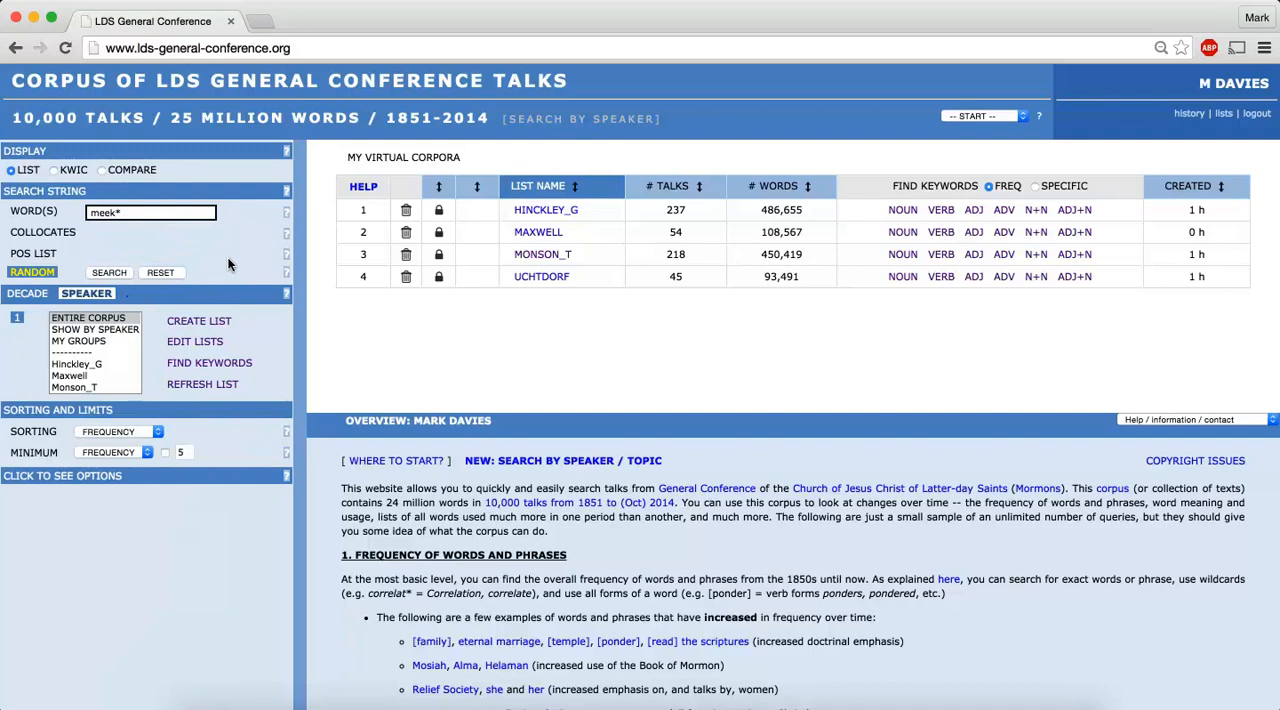
pyautogui.click(107, 272)
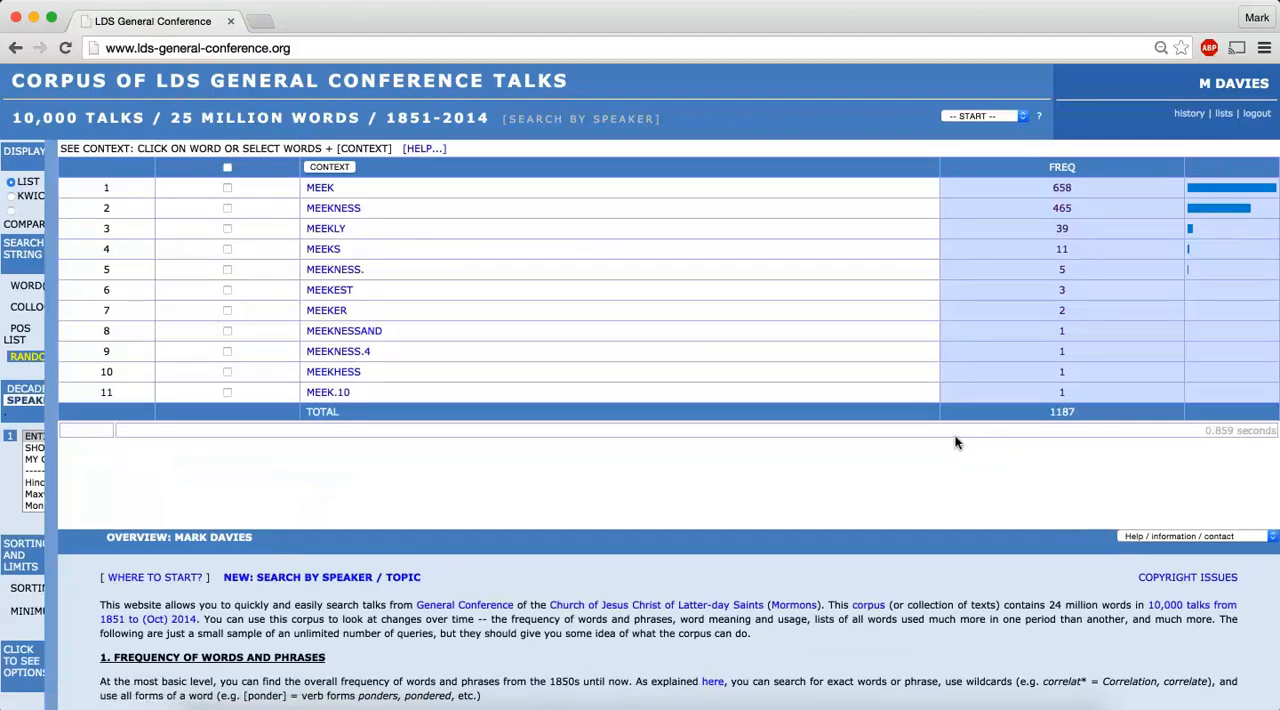
# Show the context lines for MEEK from the entire corpus and look through them
pyautogui.click(313, 189)
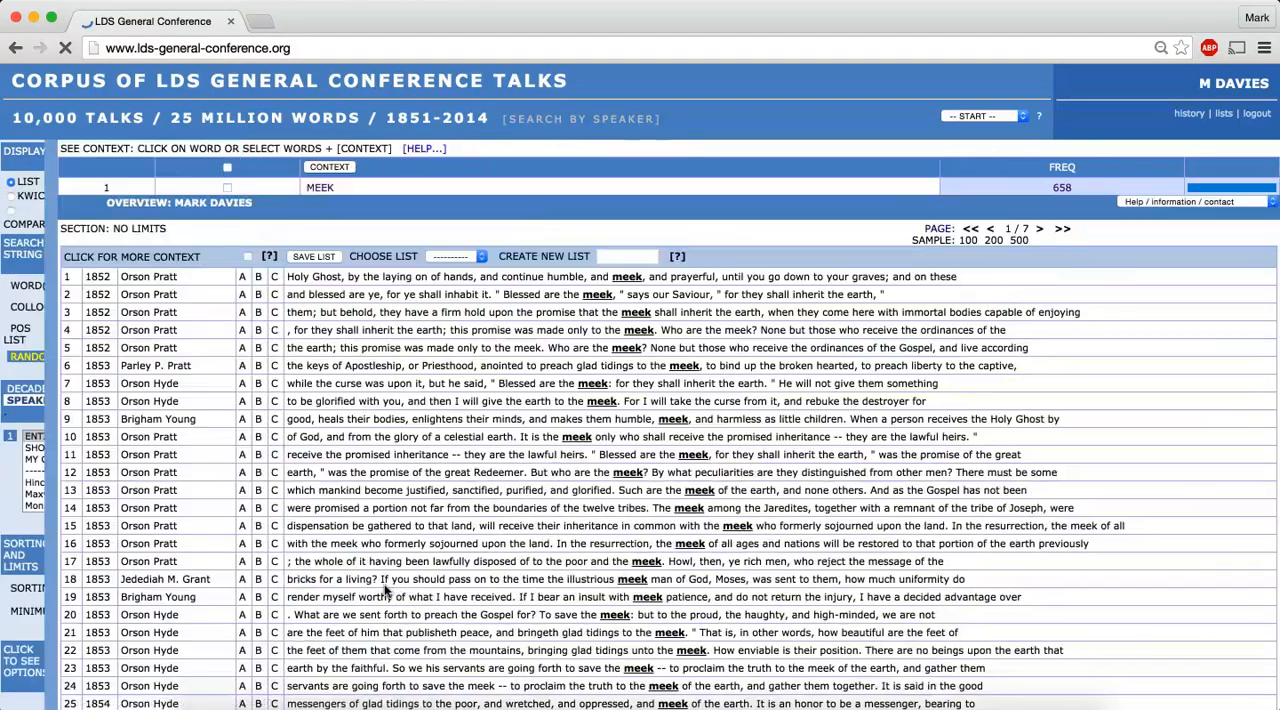
pyautogui.scroll(-10, 386, 582)
pyautogui.scroll(-15, 386, 582)
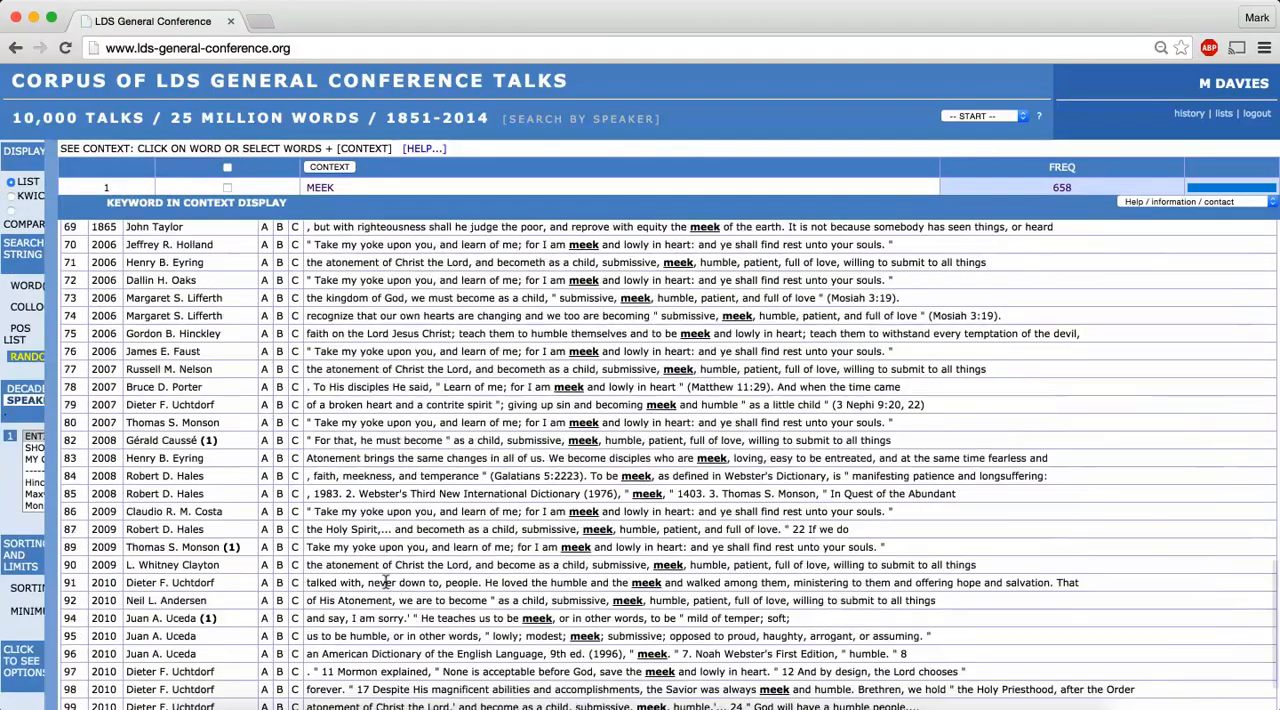
pyautogui.scroll(10, 60, 477)
# Search only the Maxwell corpus for meek* and look through the context lines for MEEK
pyautogui.moveTo(23, 450)
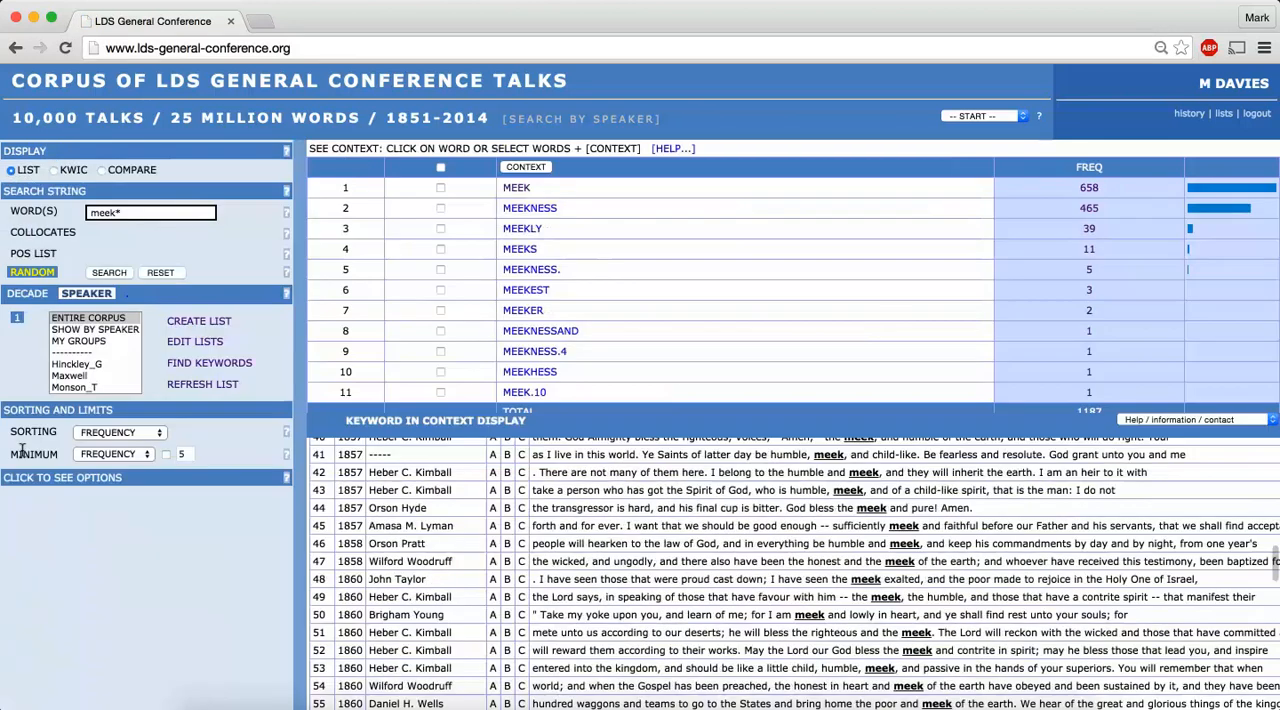
pyautogui.click(68, 376)
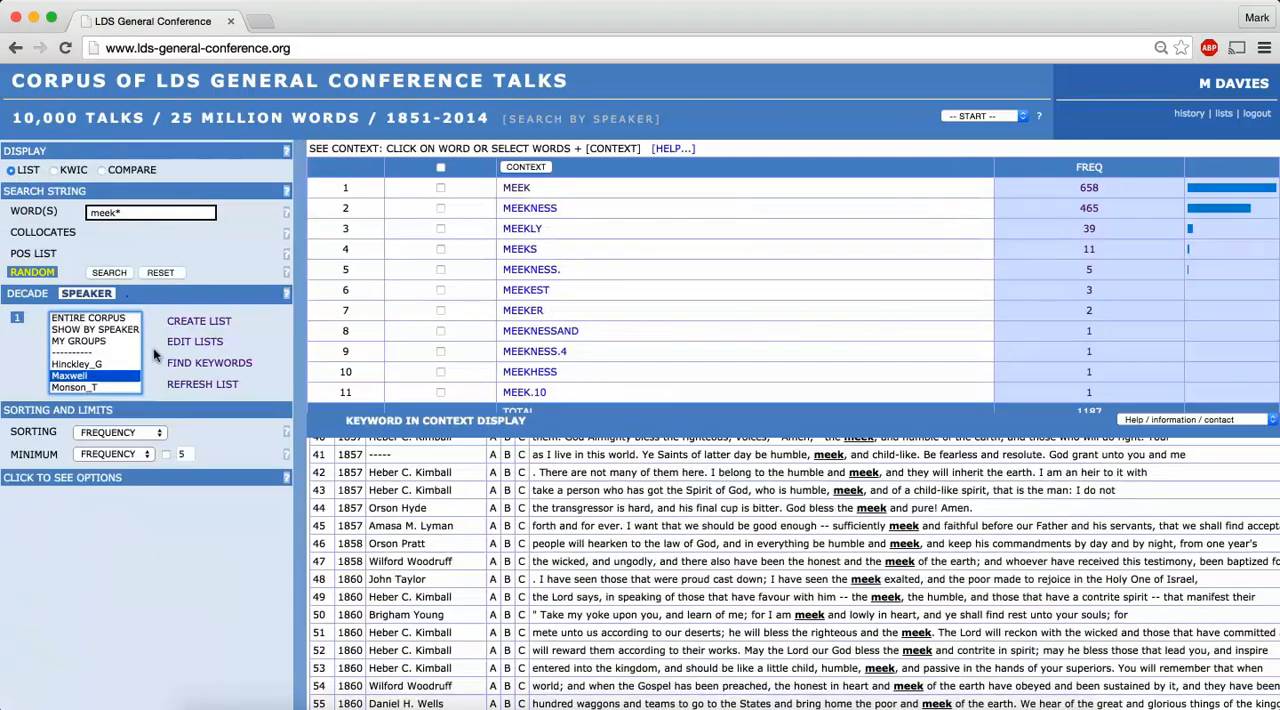
pyautogui.click(106, 273)
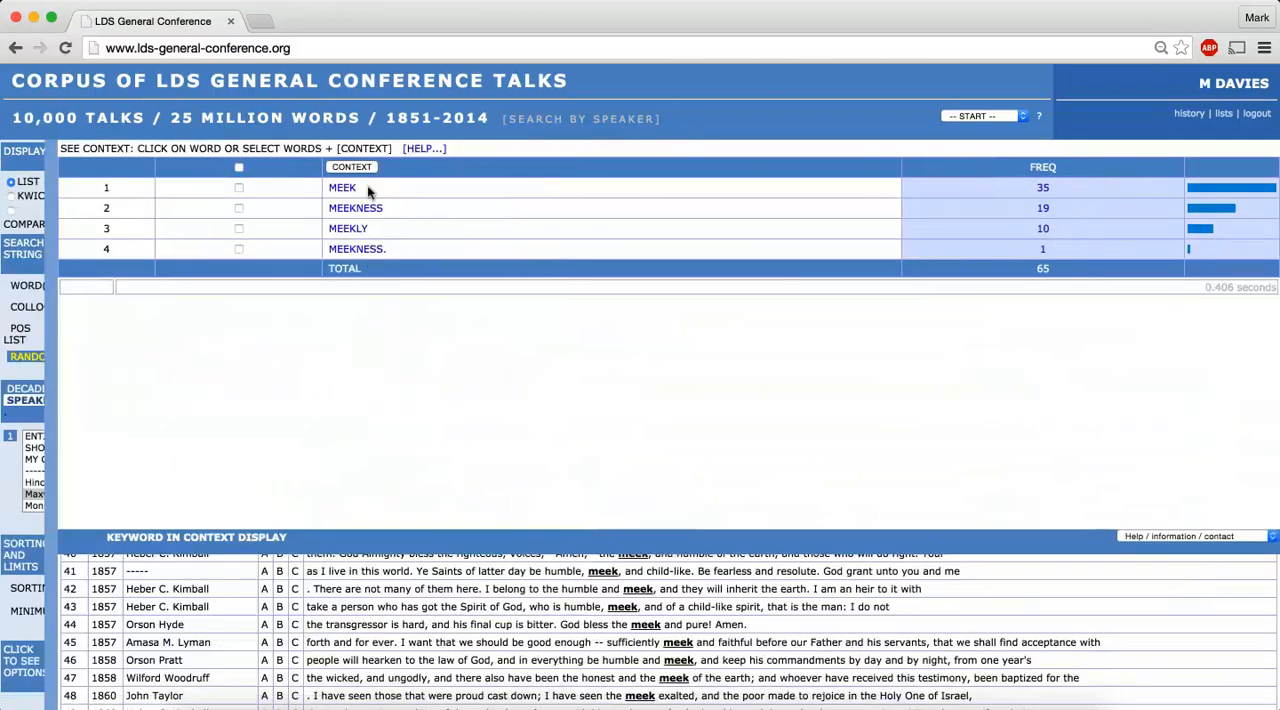
pyautogui.click(340, 187)
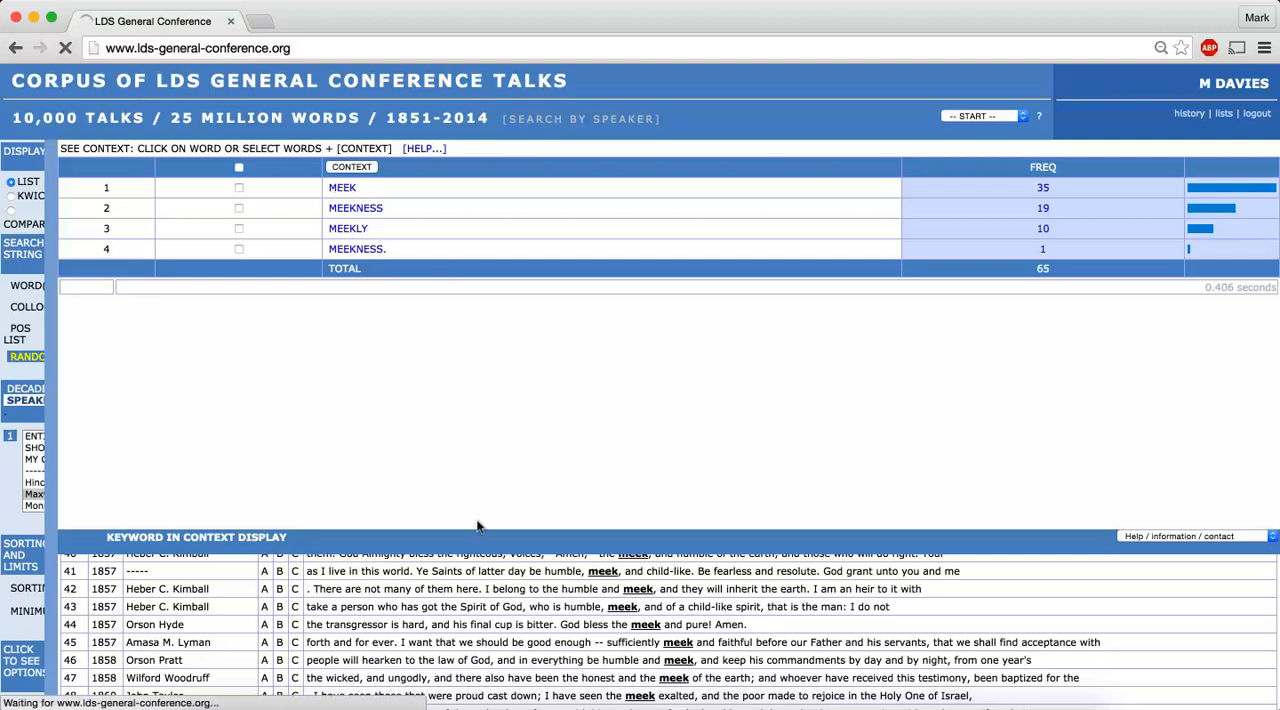
pyautogui.scroll(-5, 482, 603)
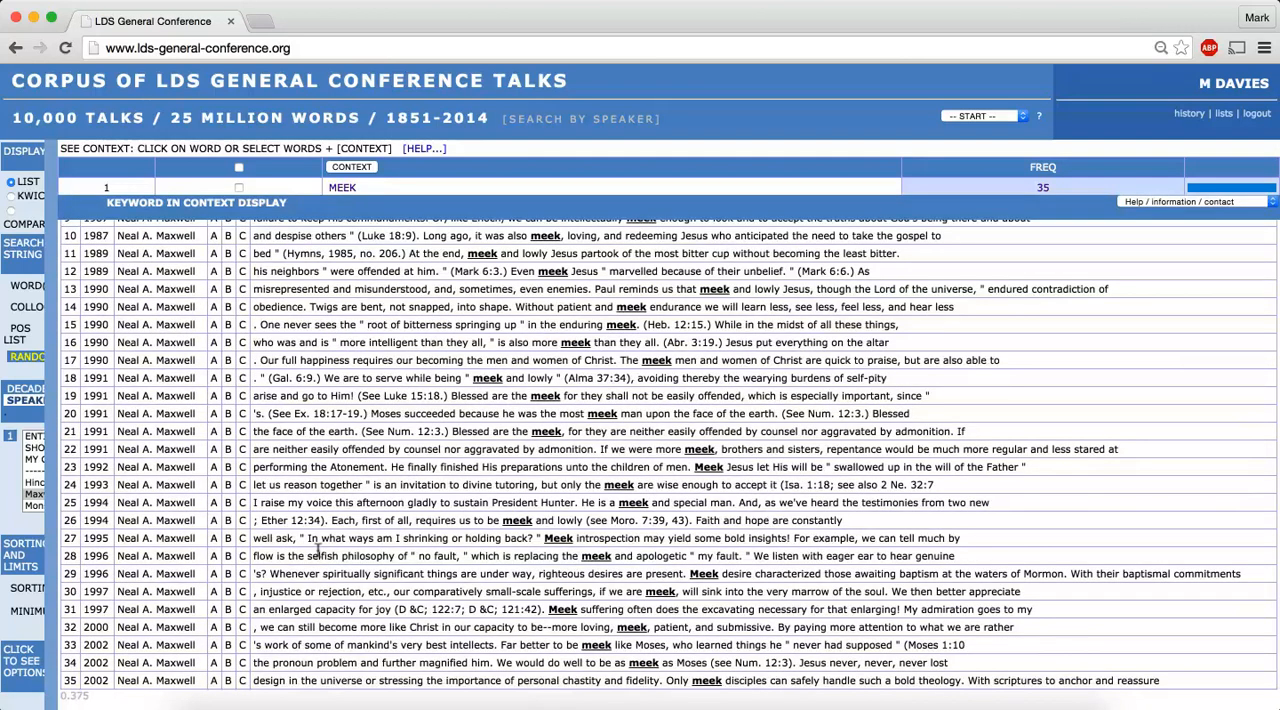
# Run the meek* search on the Maxwell corpus as a KWIC display and look through the concordance lines
pyautogui.moveTo(28, 426)
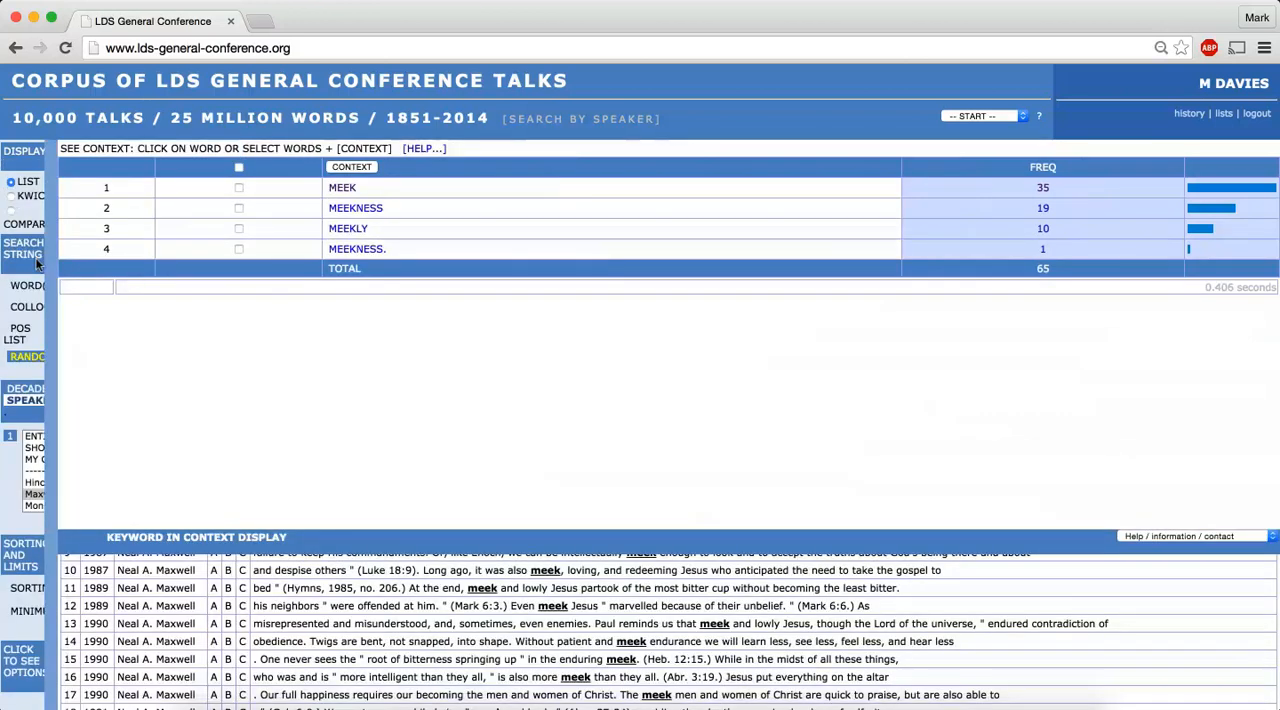
pyautogui.moveTo(40, 258)
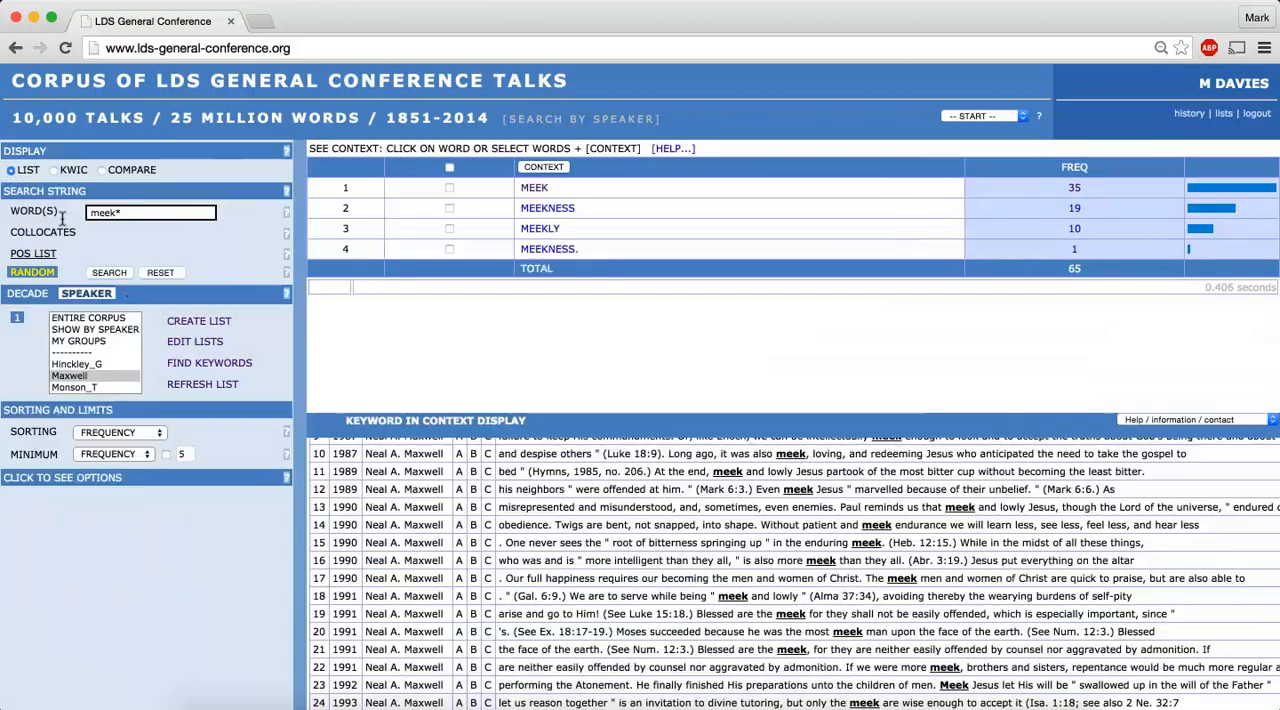
pyautogui.click(54, 171)
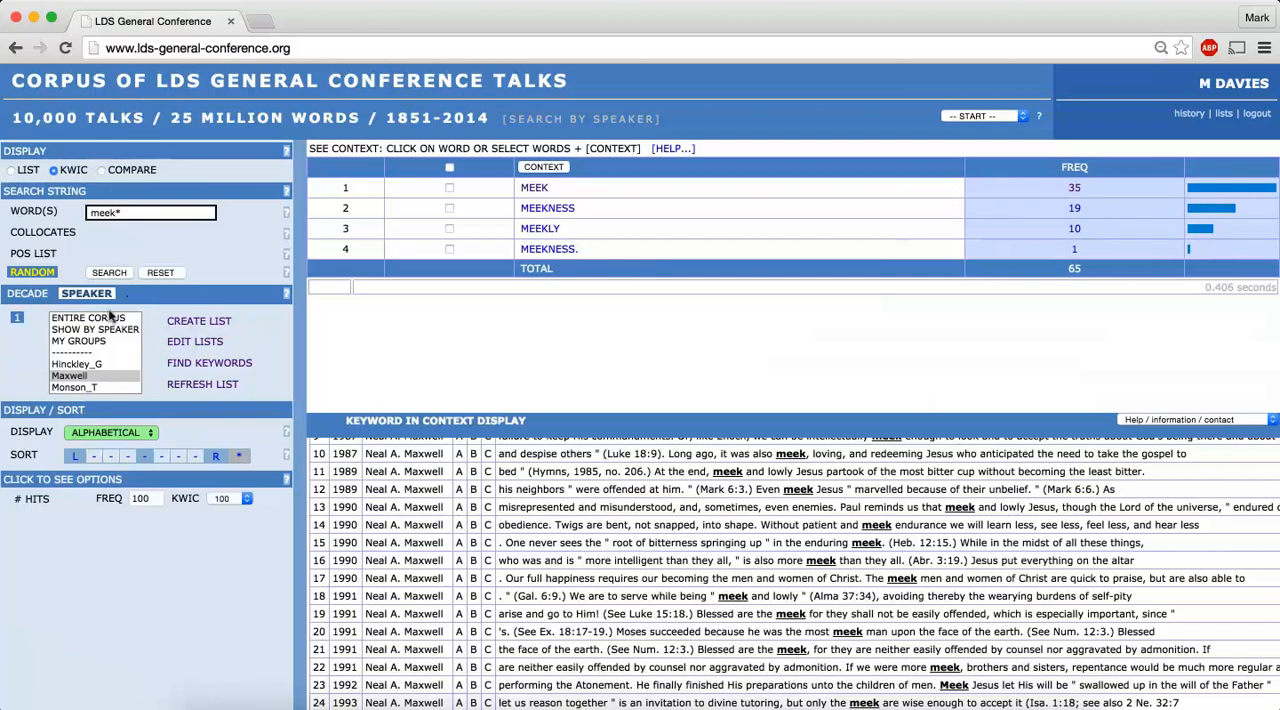
pyautogui.click(69, 376)
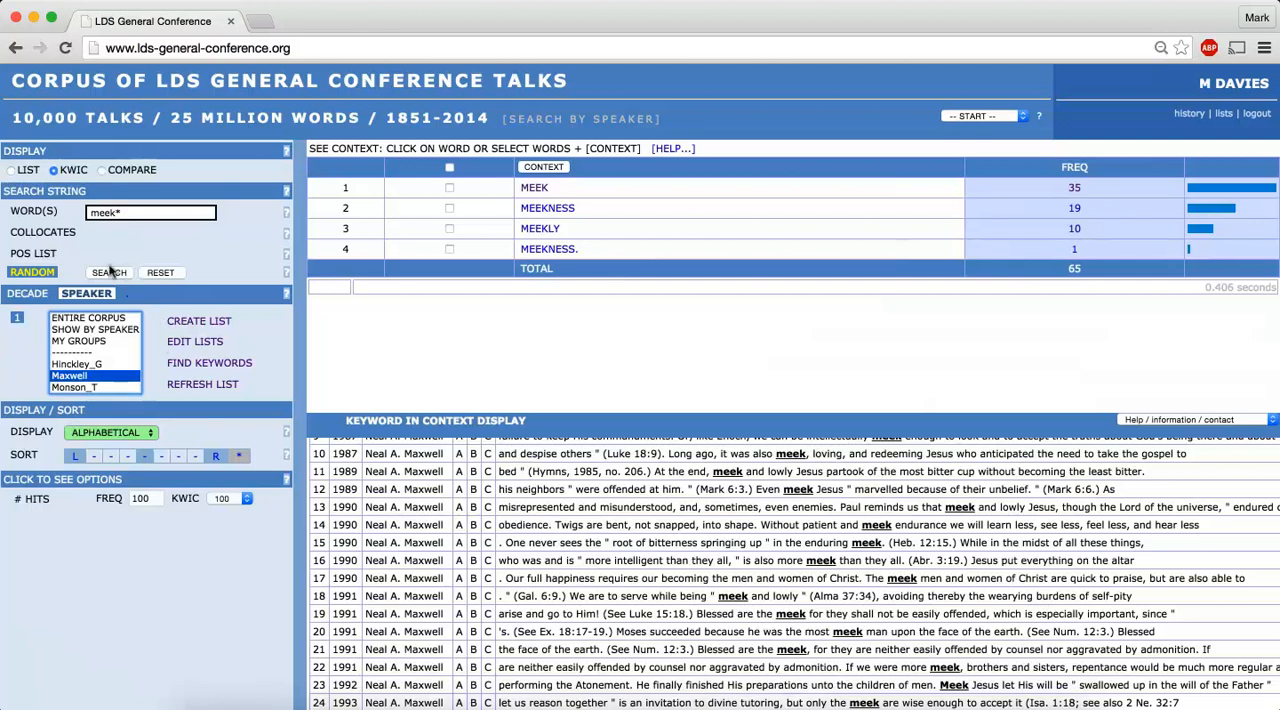
pyautogui.click(110, 272)
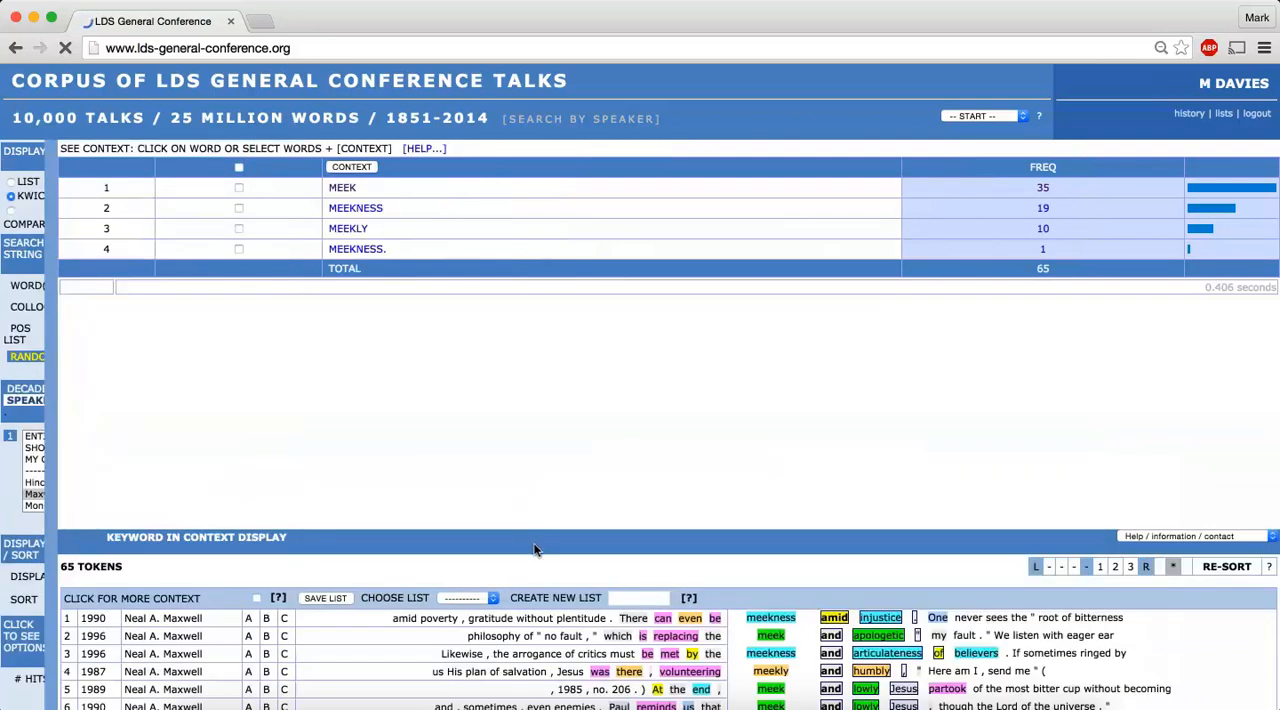
pyautogui.scroll(-10, 520, 592)
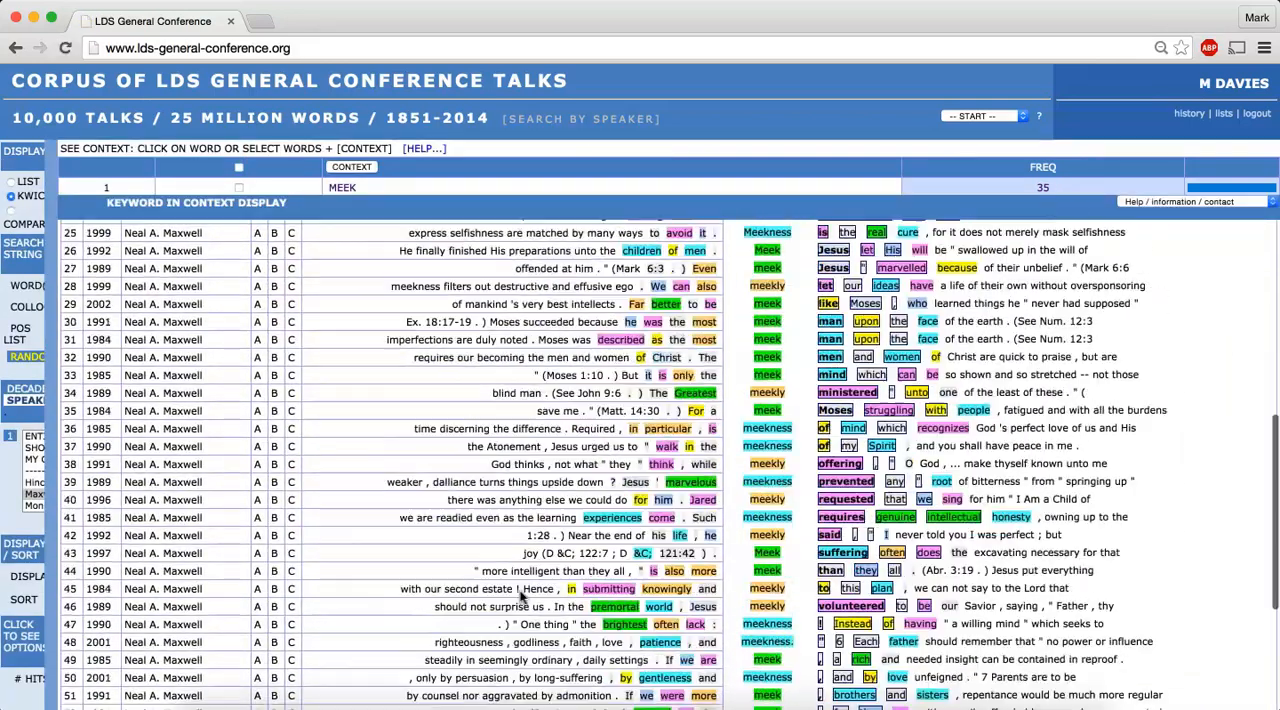
pyautogui.scroll(15, 520, 590)
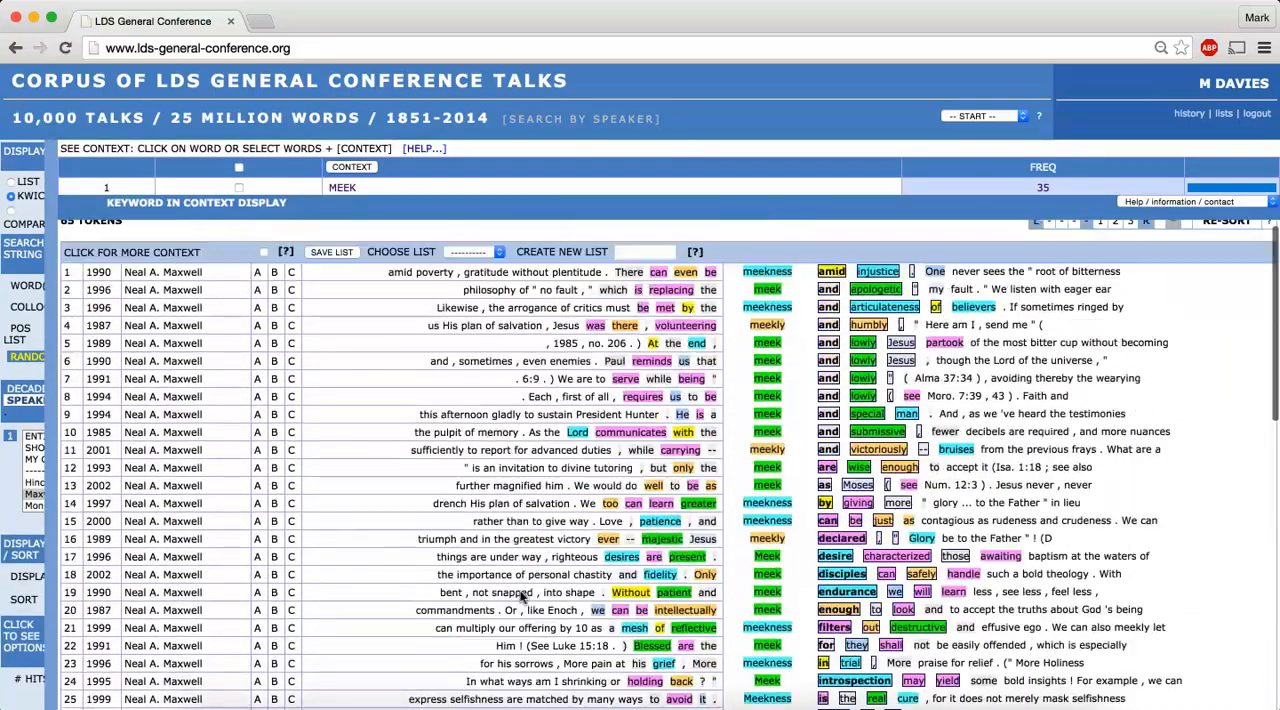
pyautogui.scroll(-5, 520, 596)
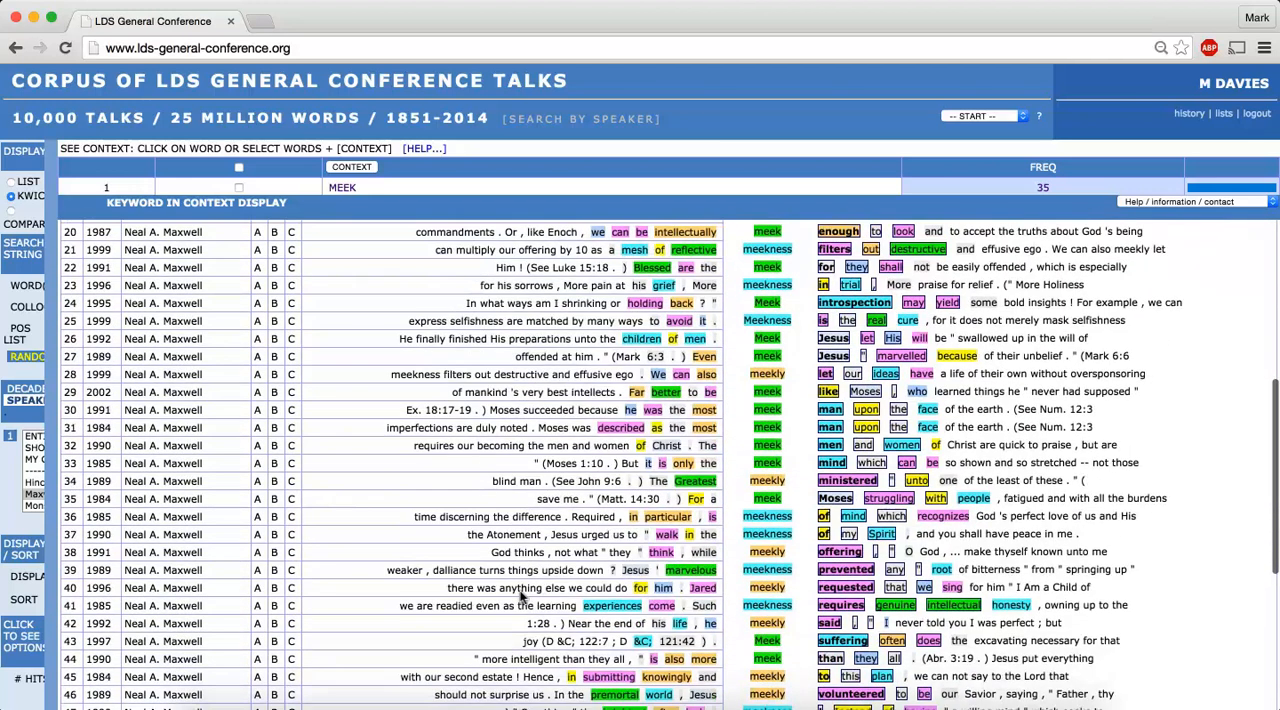
pyautogui.scroll(5, 427, 413)
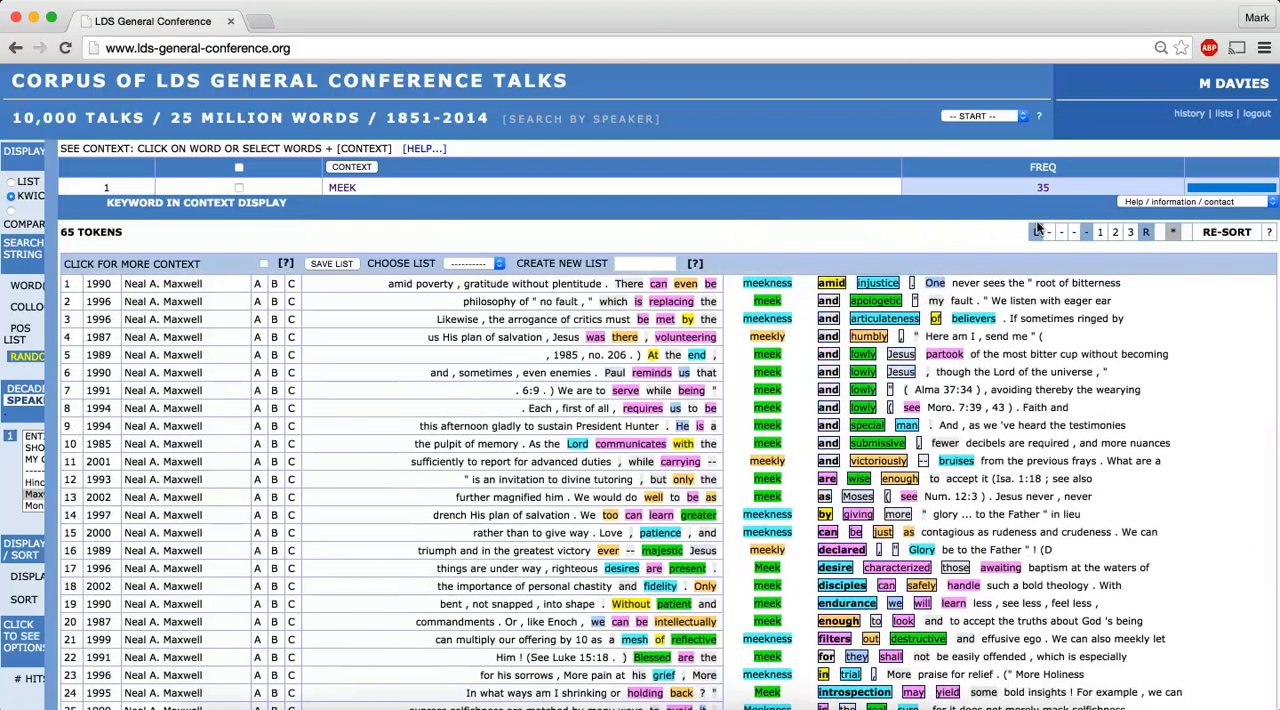
# Re-sort the concordance lines by the three words preceding the keyword and look through them
pyautogui.click(1030, 229)
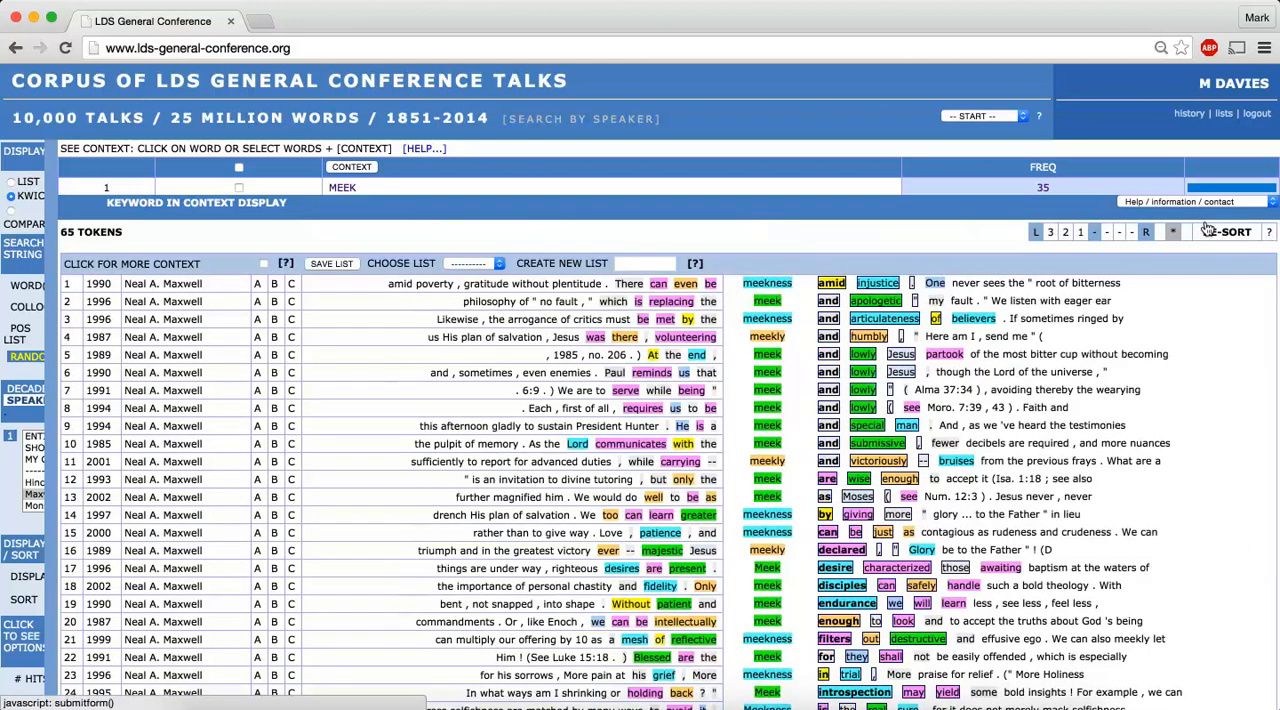
pyautogui.click(1209, 230)
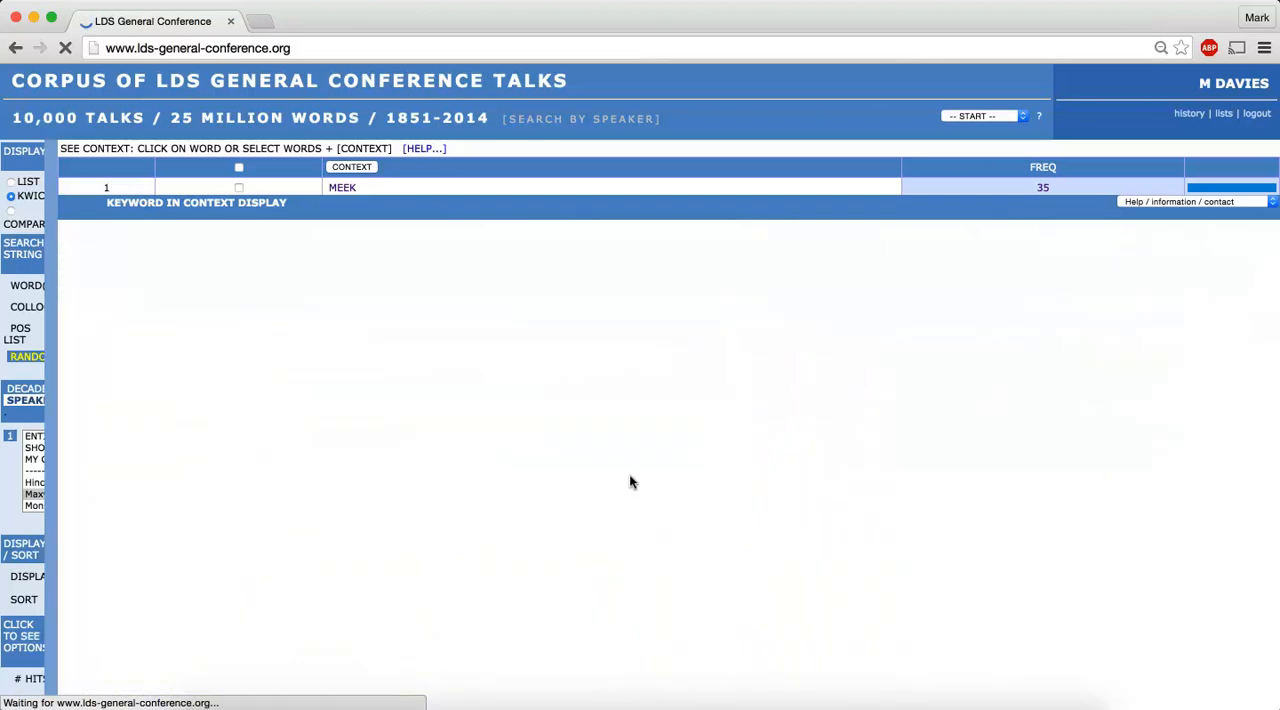
pyautogui.scroll(-10, 635, 520)
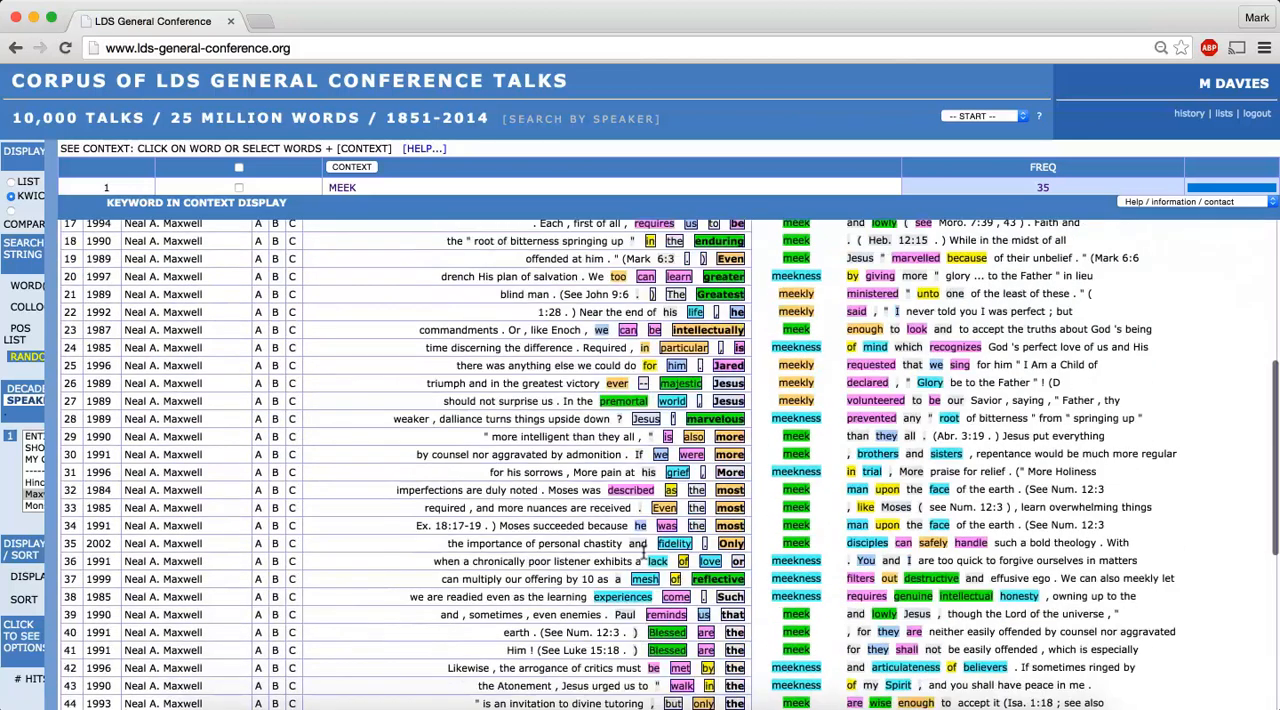
pyautogui.scroll(-1, 645, 563)
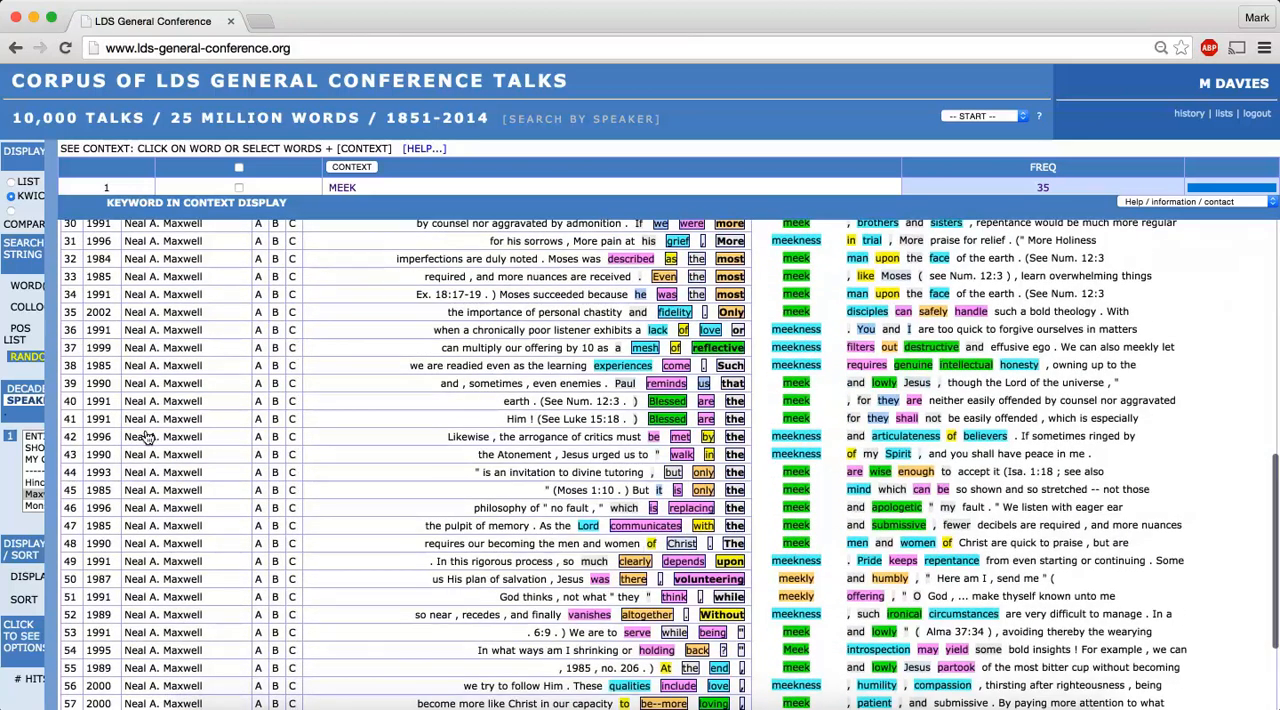
# Start a new list from the women auxiliary leaders and select all of their speakers
pyautogui.click(30, 413)
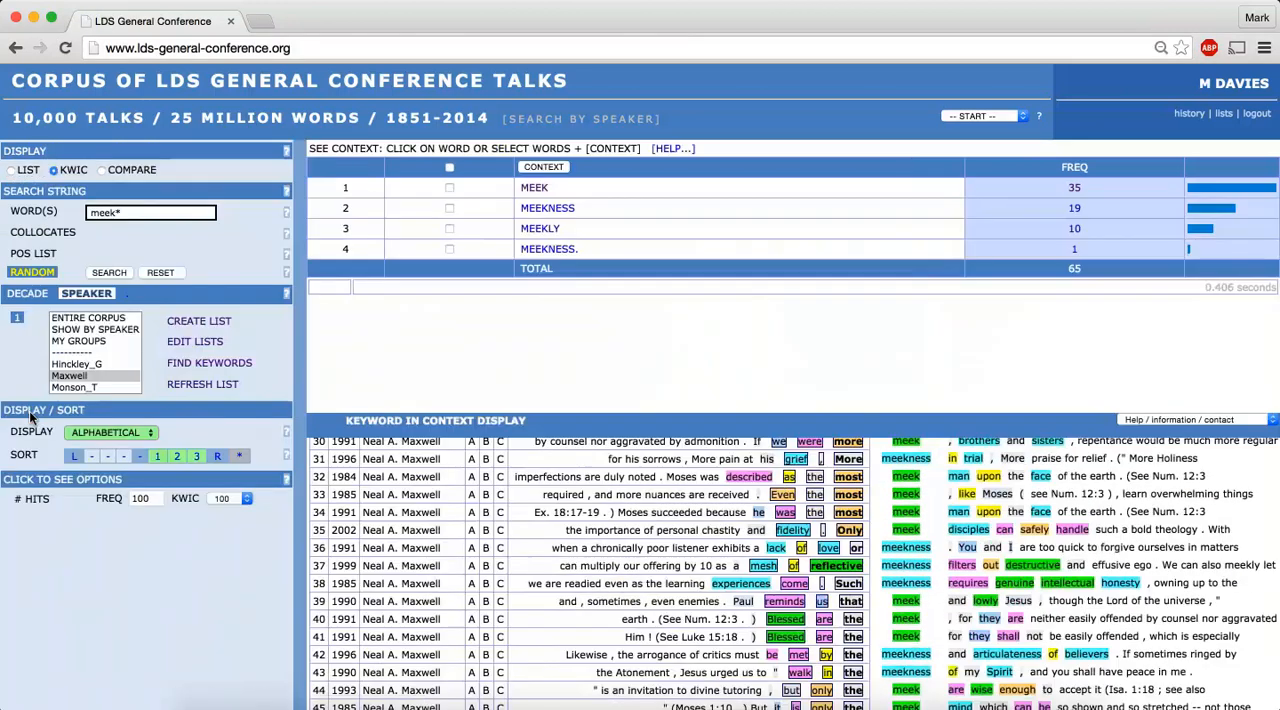
pyautogui.click(199, 321)
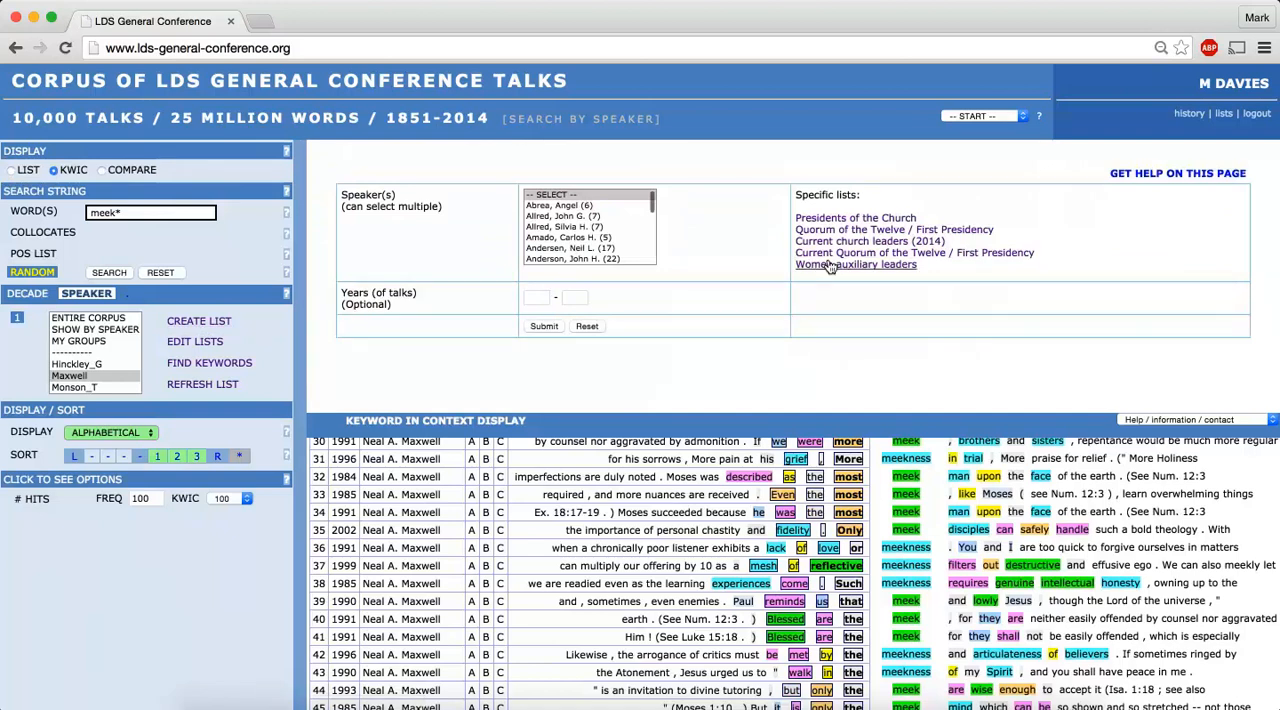
pyautogui.click(817, 263)
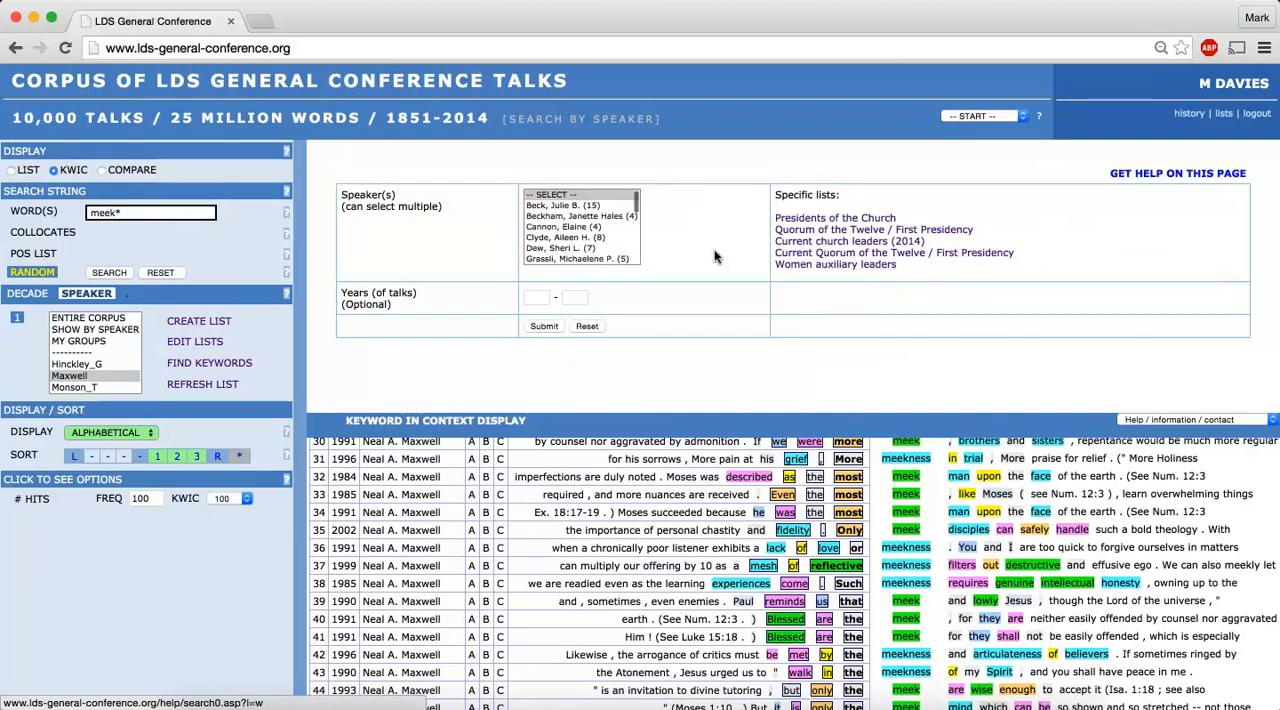
pyautogui.click(583, 206)
pyautogui.hotkey('shift', 'Down')
pyautogui.hotkey('shift', 'Down')
pyautogui.hotkey('shift', 'Down')
pyautogui.hotkey('shift', 'Down')
pyautogui.hotkey('shift', 'Down')
pyautogui.hotkey('shift', 'Down')
pyautogui.hotkey('shift', 'Down')
pyautogui.hotkey('shift', 'Down')
pyautogui.hotkey('shift', 'Down')
pyautogui.hotkey('shift', 'Down')
pyautogui.hotkey('shift', 'Down')
pyautogui.hotkey('shift', 'Down')
pyautogui.hotkey('shift', 'Down')
pyautogui.hotkey('shift', 'Down')
pyautogui.hotkey('shift', 'Down')
pyautogui.hotkey('shift', 'Down')
pyautogui.hotkey('shift', 'Down')
pyautogui.hotkey('shift', 'Down')
pyautogui.hotkey('shift', 'Down')
pyautogui.hotkey('shift', 'Down')
pyautogui.hotkey('shift', 'Down')
pyautogui.hotkey('shift', 'Down')
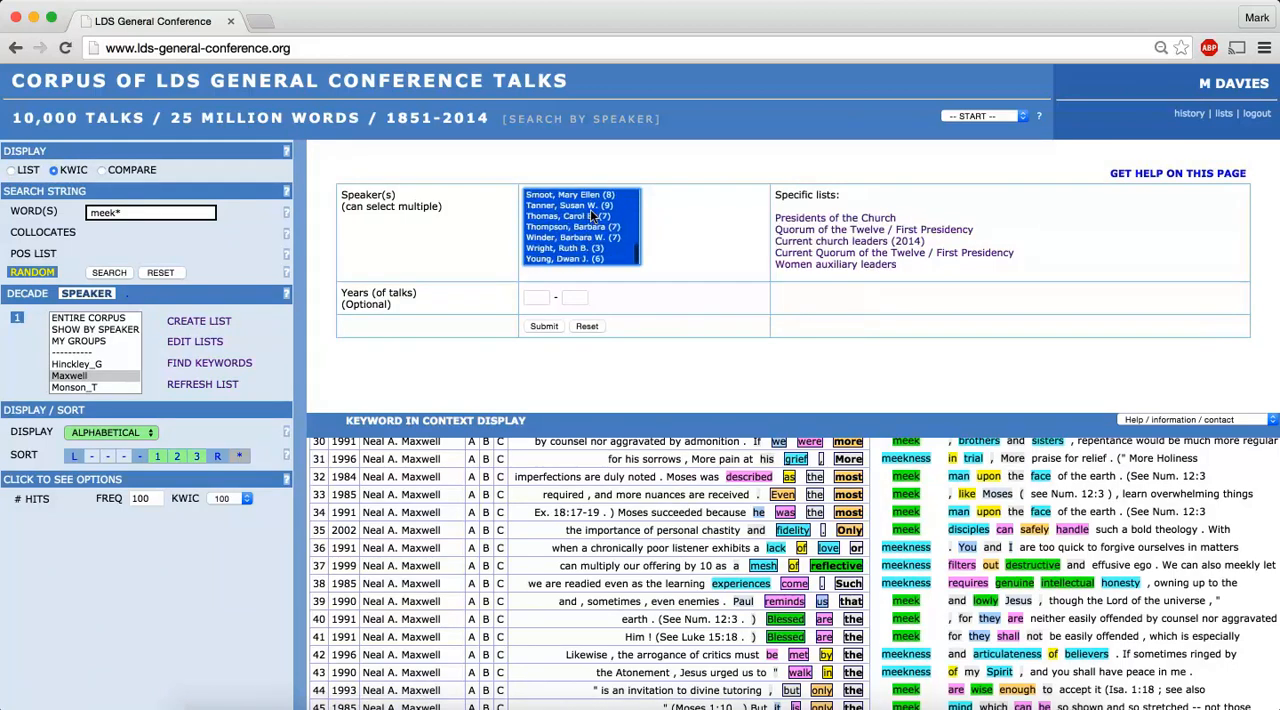
# Retrieve the selected speakers' talks and save them as a virtual corpus named Women
pyautogui.click(543, 326)
pyautogui.moveTo(474, 173); pyautogui.dragTo(366, 150)
pyautogui.write('Women')
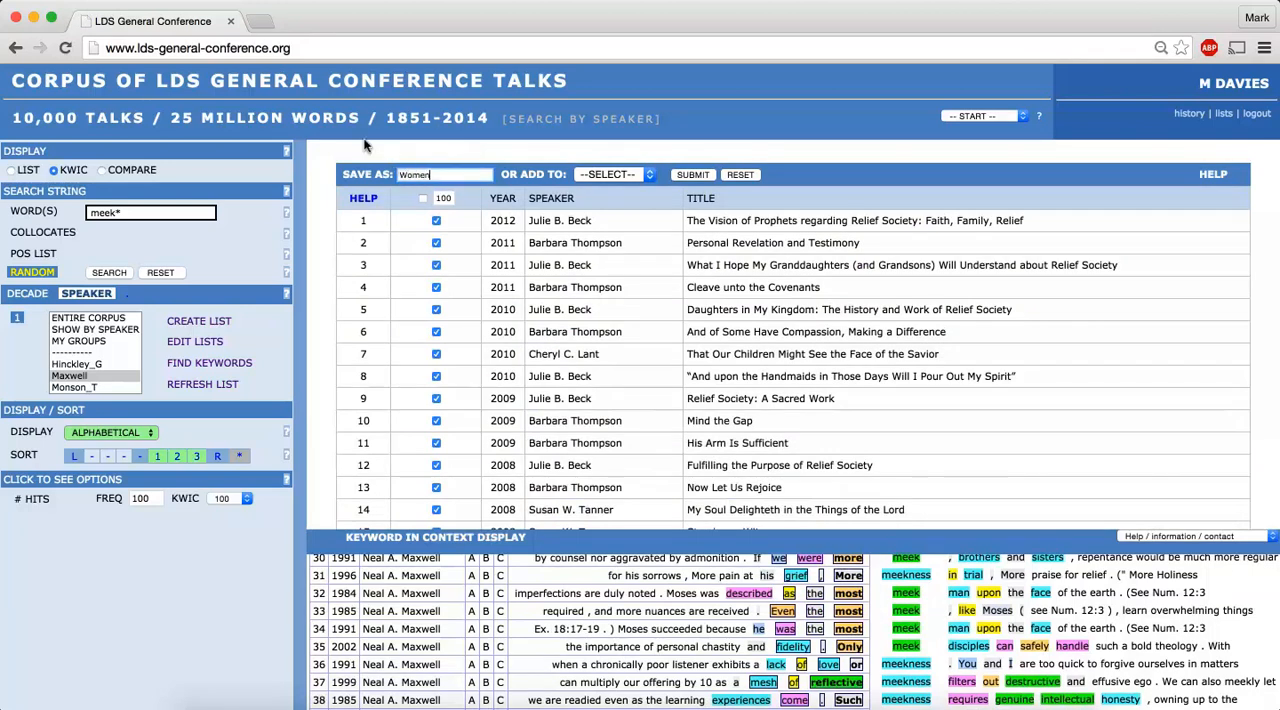
pyautogui.click(693, 174)
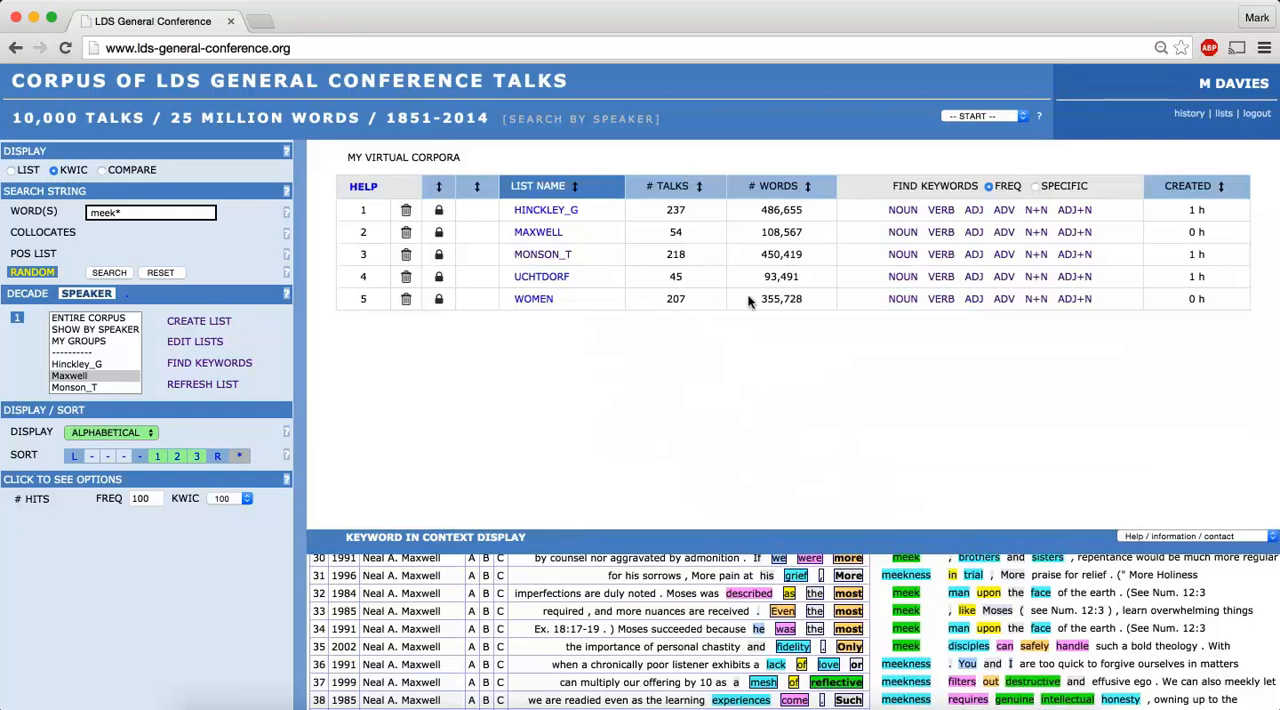
# Refresh the speaker corpus list and limit the search to the Women virtual corpus
pyautogui.click(183, 383)
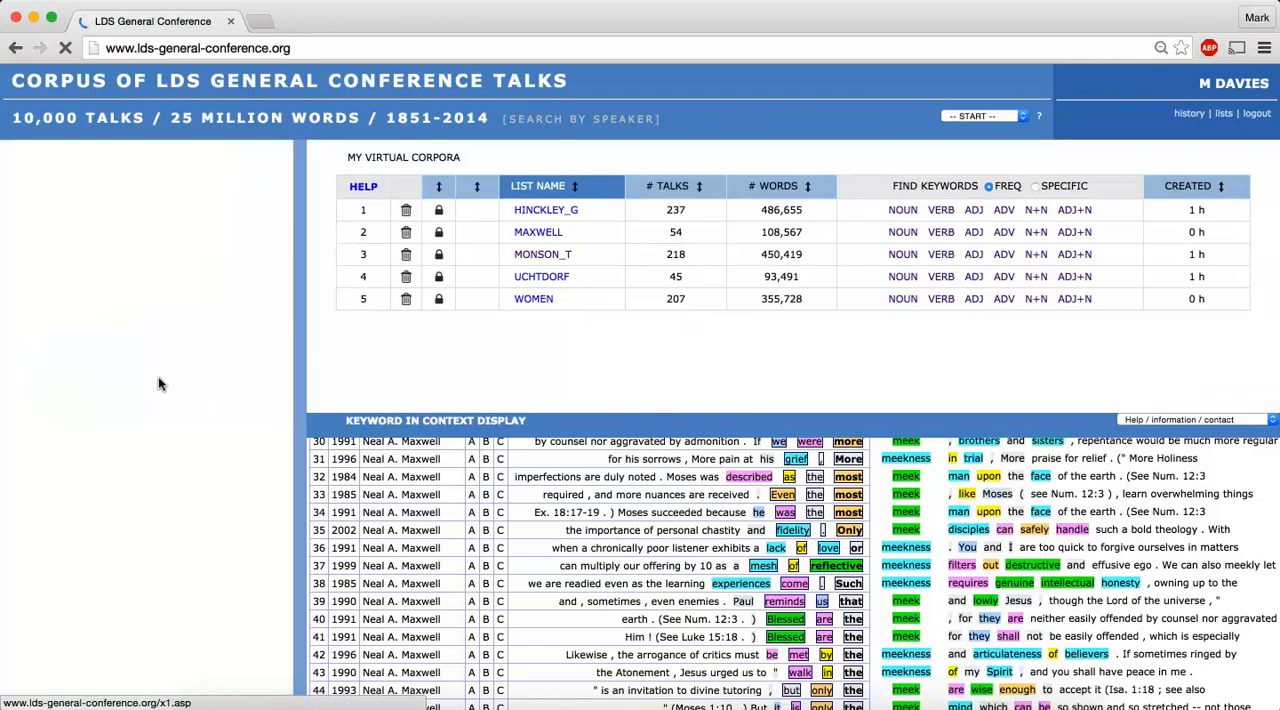
pyautogui.click(85, 374)
pyautogui.press('Down')
pyautogui.press('Down')
pyautogui.press('Down')
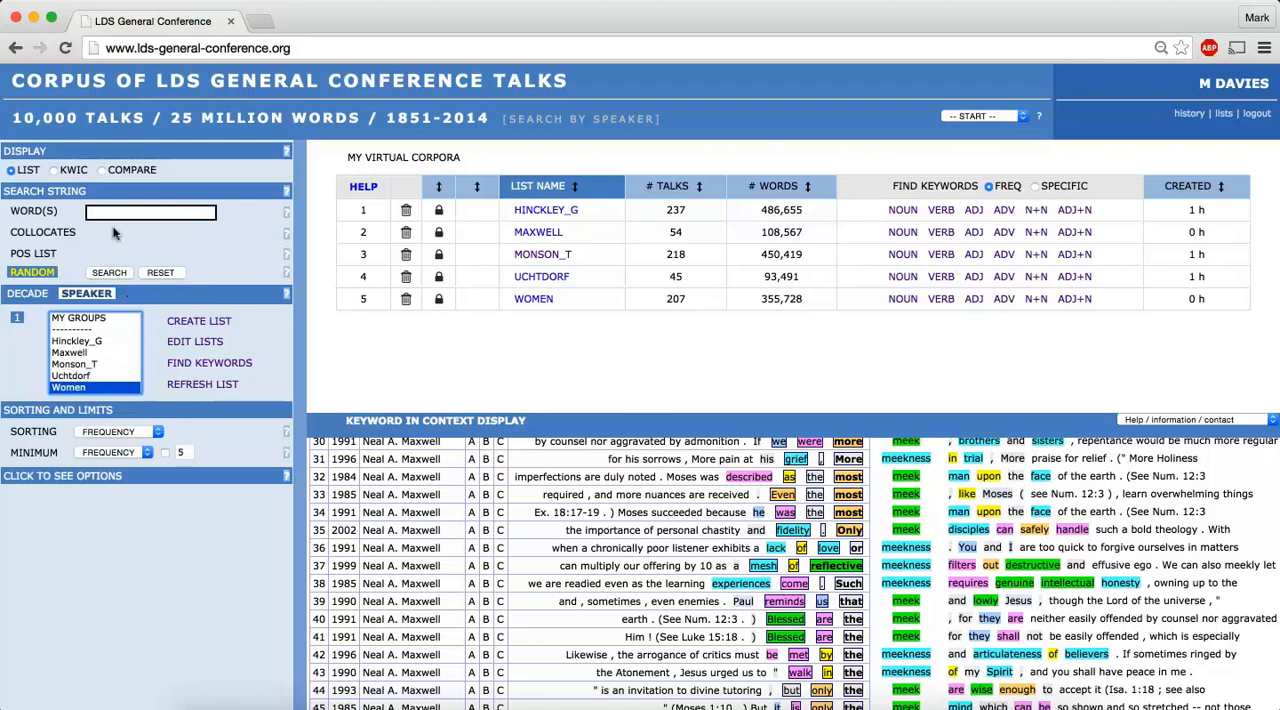
# Search the Women corpus for priesthood as a list and look through the word's context lines
pyautogui.click(103, 205)
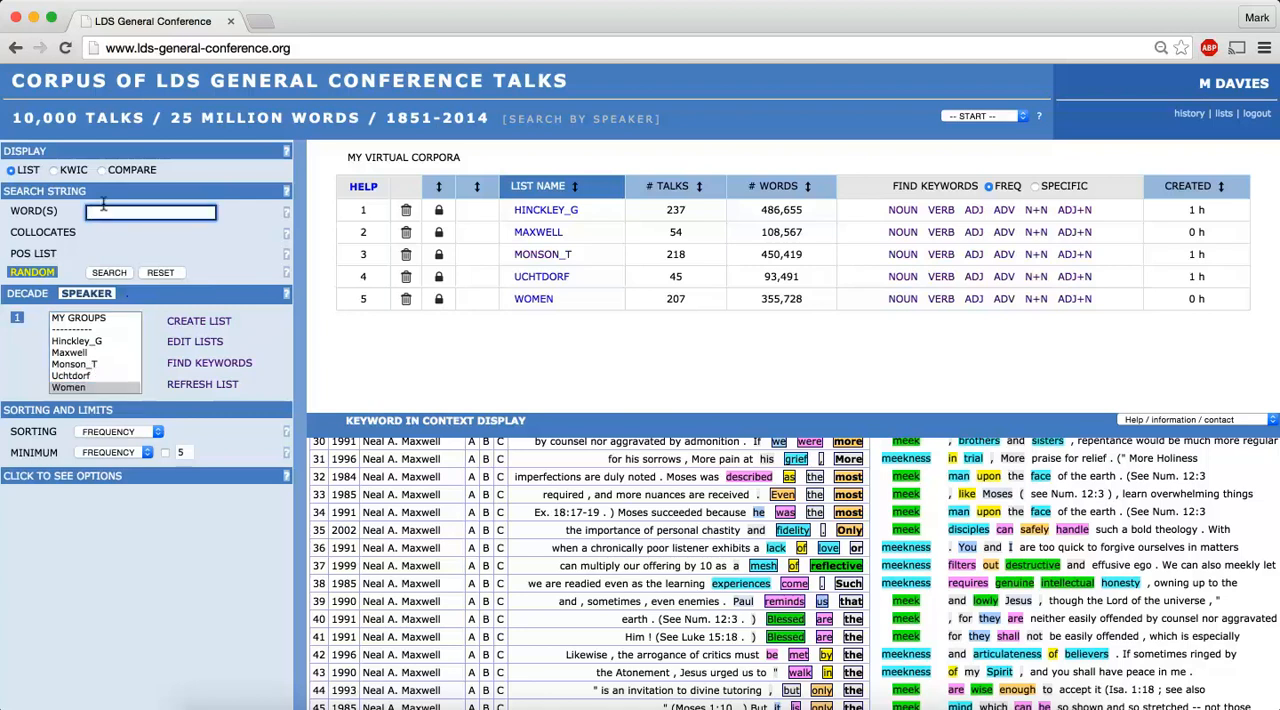
pyautogui.write('priesthood')
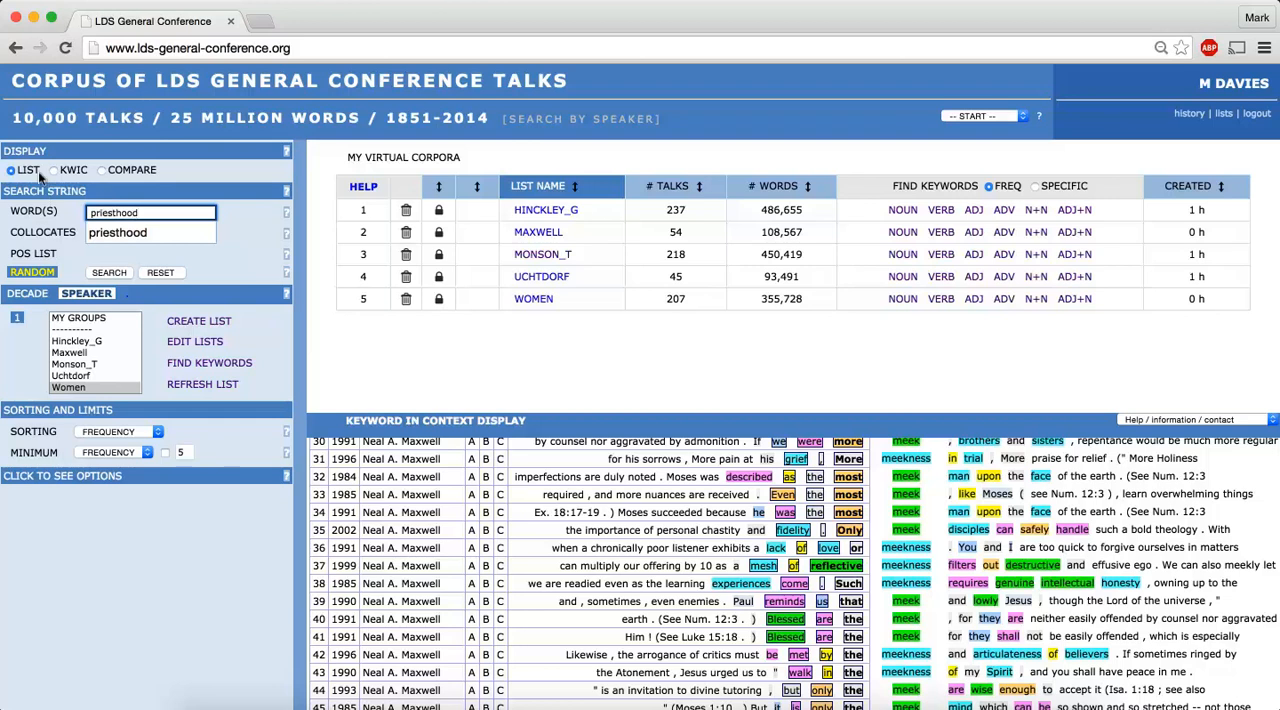
pyautogui.click(108, 274)
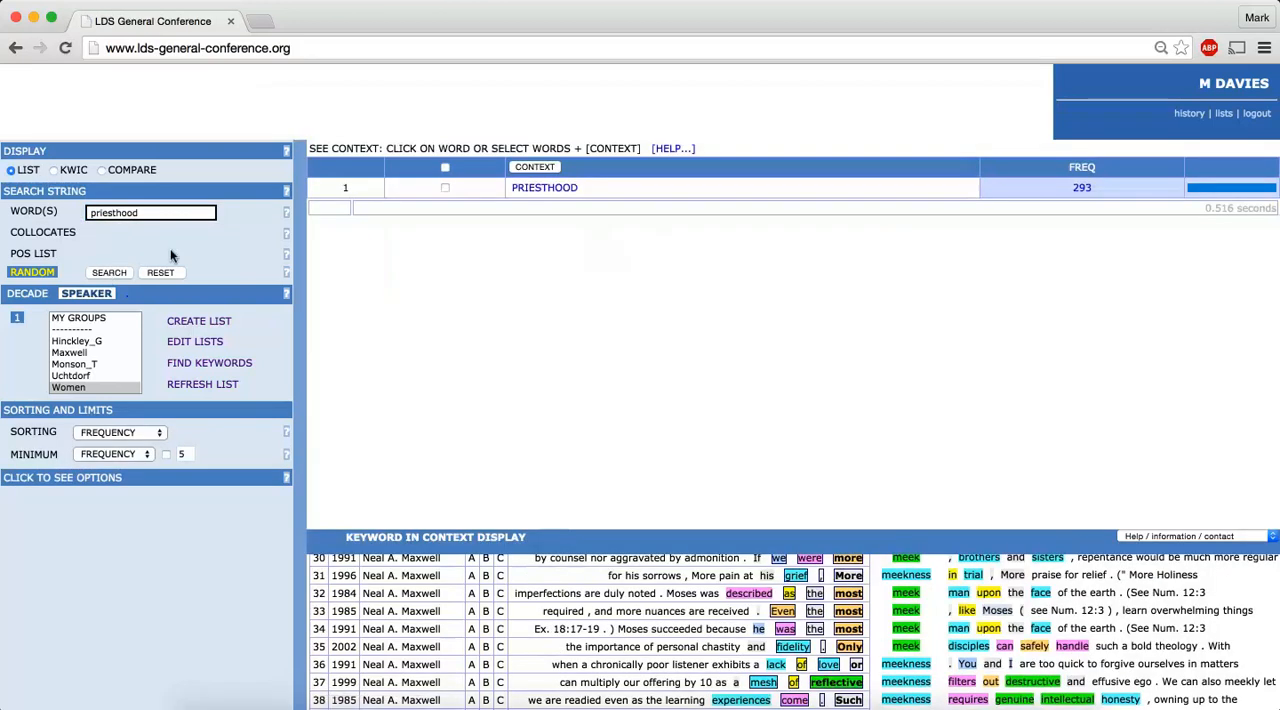
pyautogui.click(368, 189)
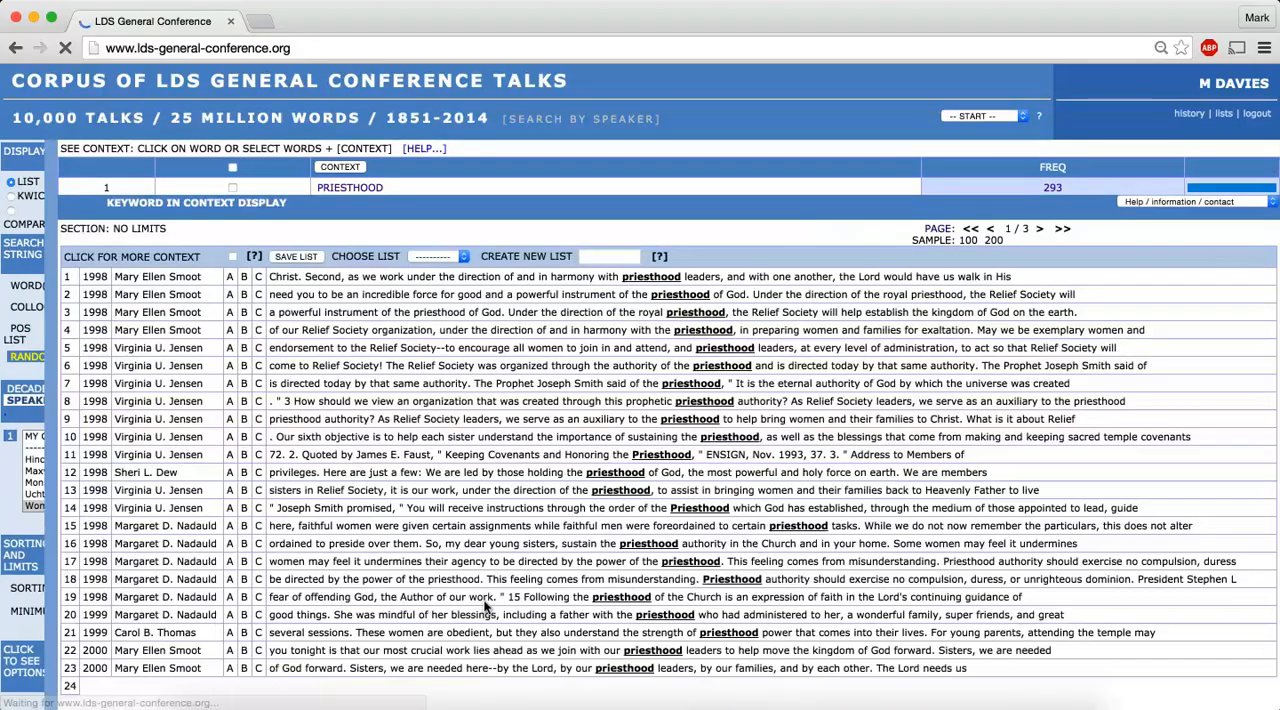
pyautogui.scroll(-8, 484, 607)
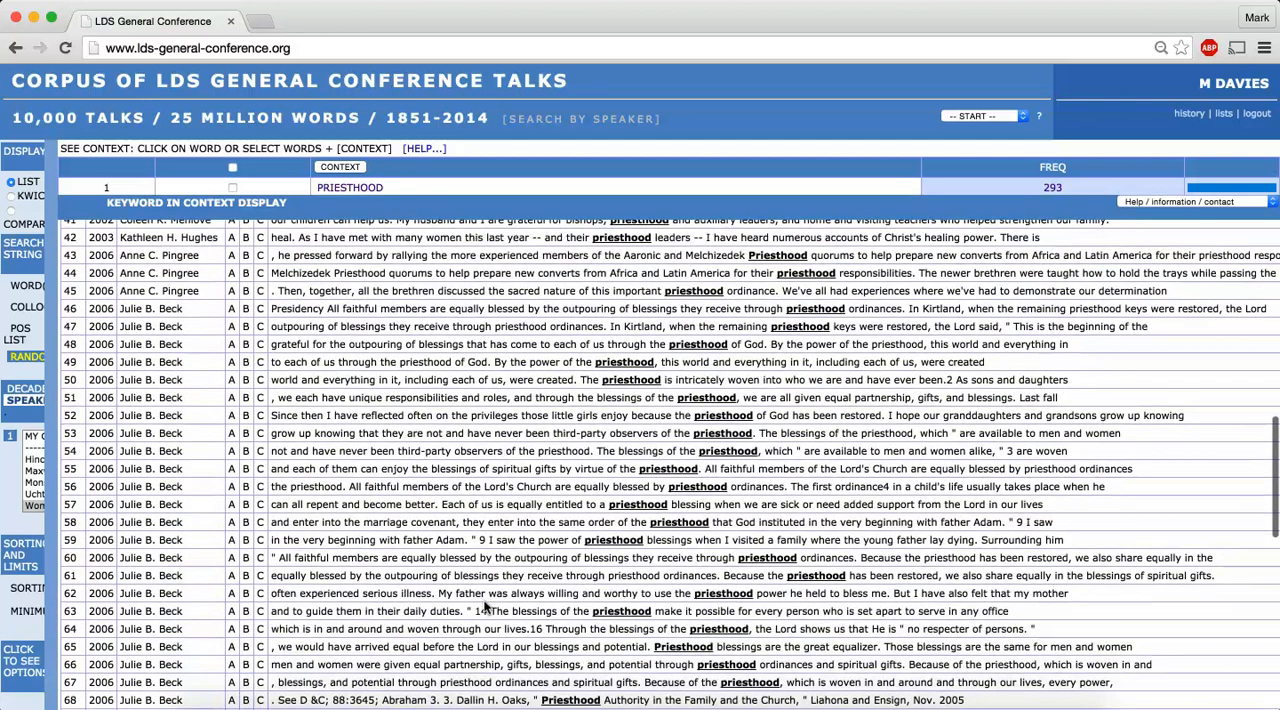
# Run the priesthood search on the Women corpus as a KWIC display sorted by the three words preceding the keyword
pyautogui.moveTo(45, 462)
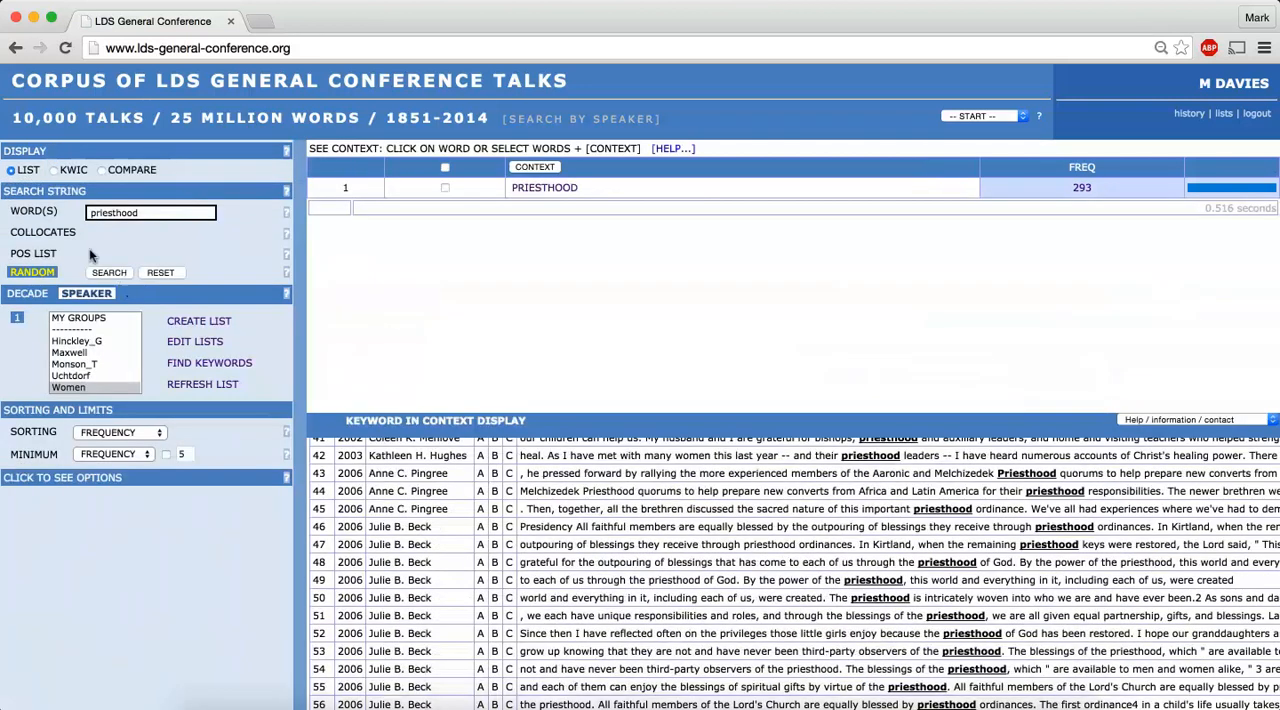
pyautogui.click(46, 168)
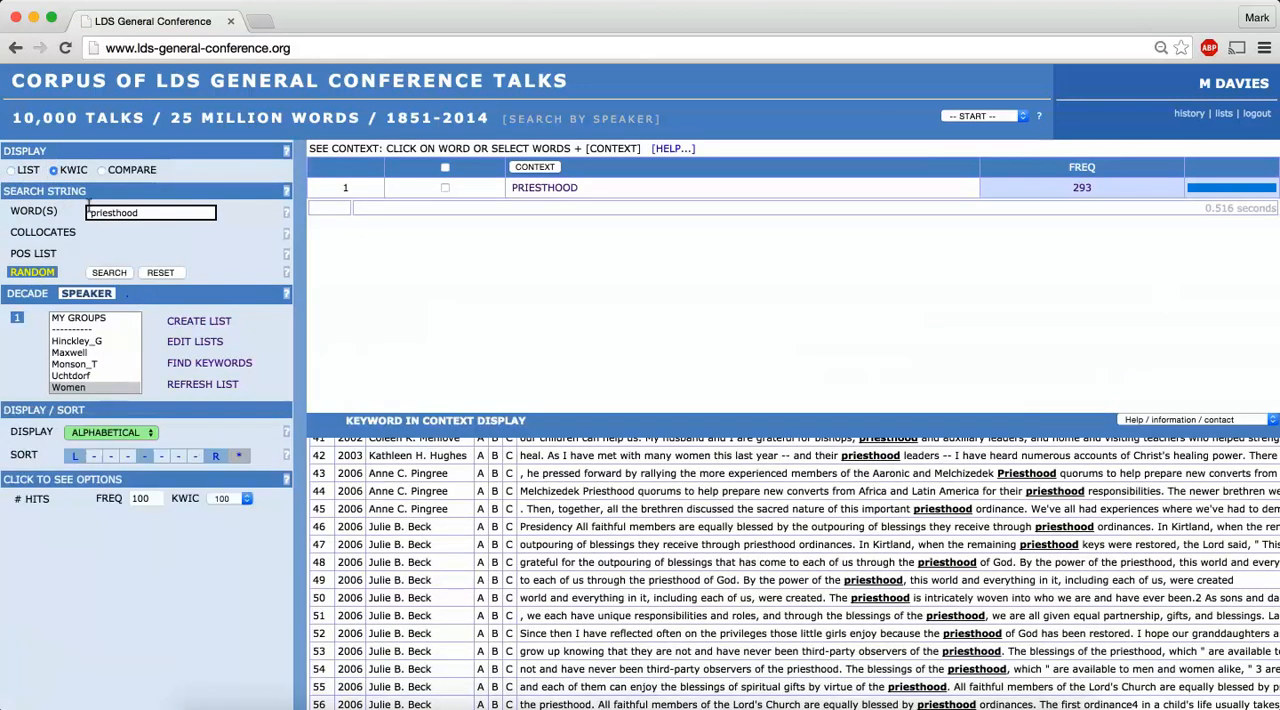
pyautogui.click(70, 455)
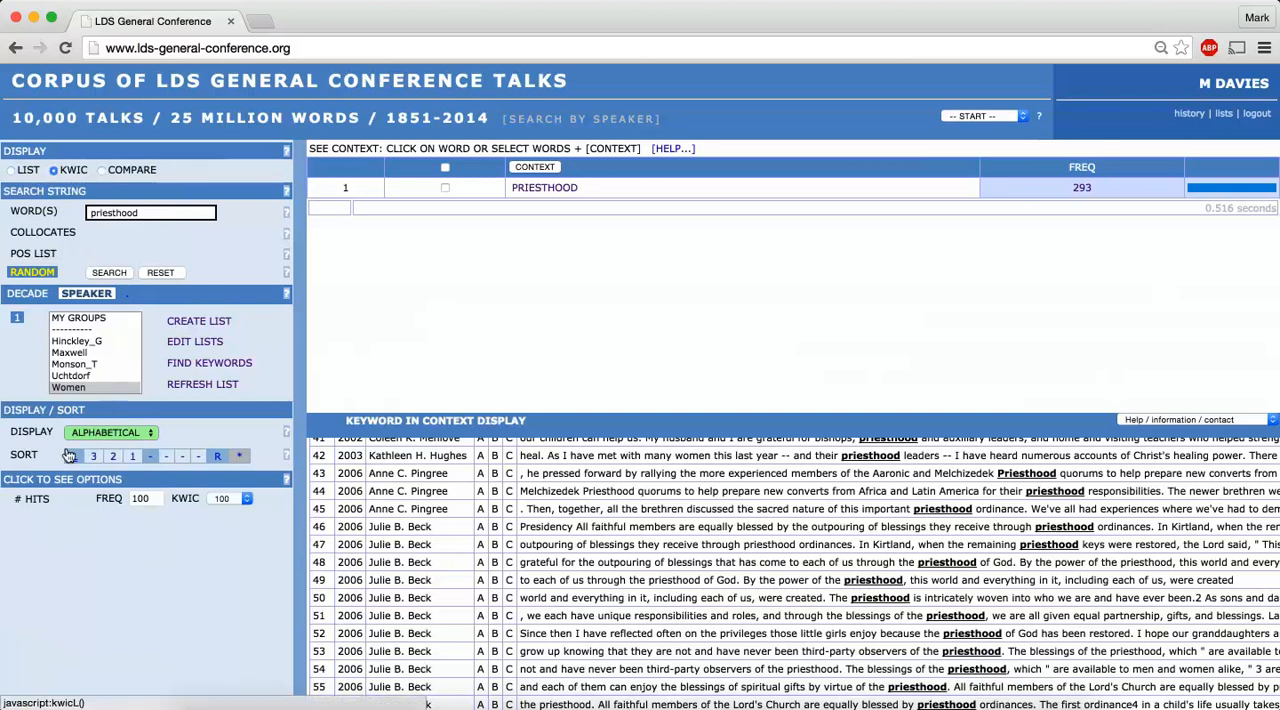
pyautogui.click(67, 386)
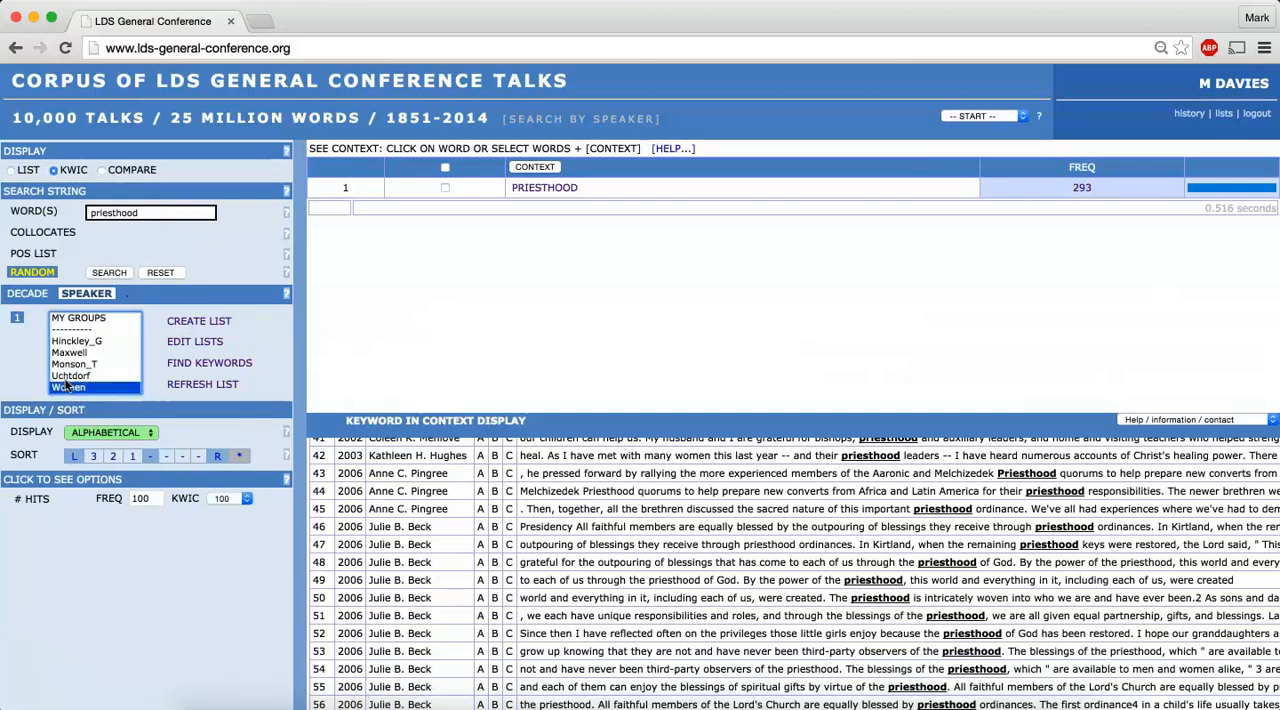
pyautogui.click(108, 274)
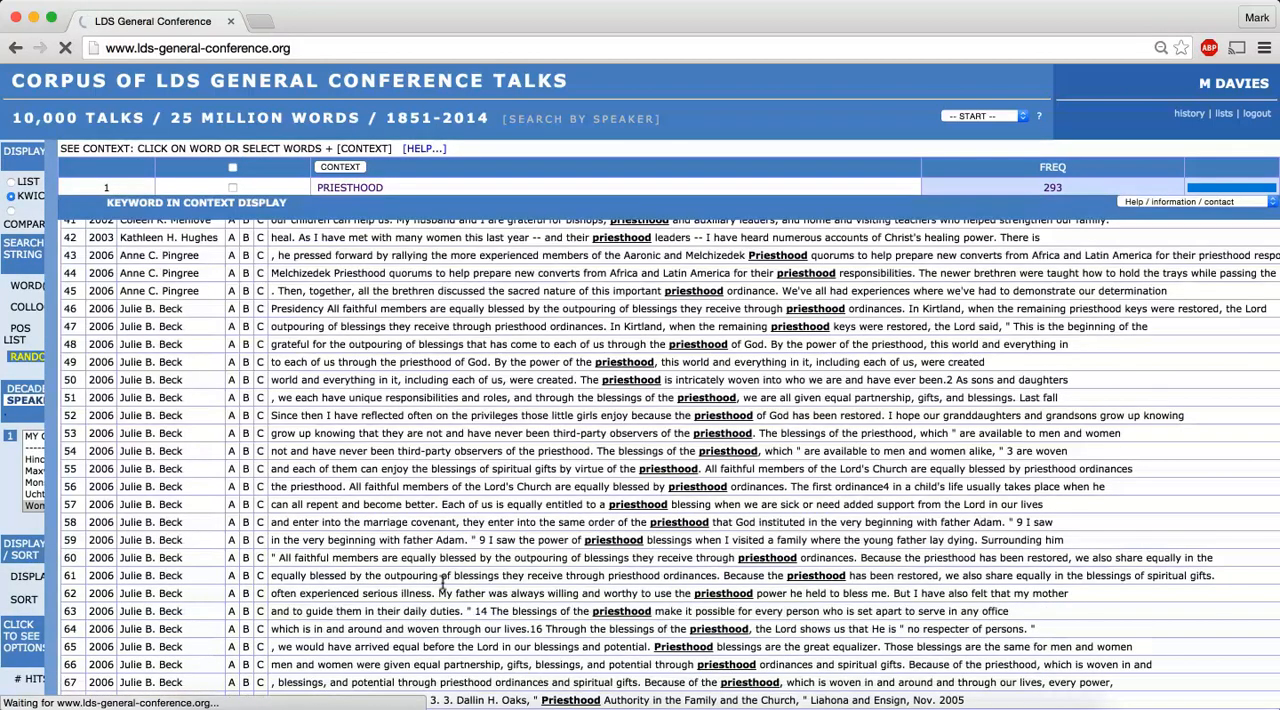
# Examine the priesthood concordance lines for the words that precede the keyword in the women speakers' talks
pyautogui.scroll(-5, 443, 583)
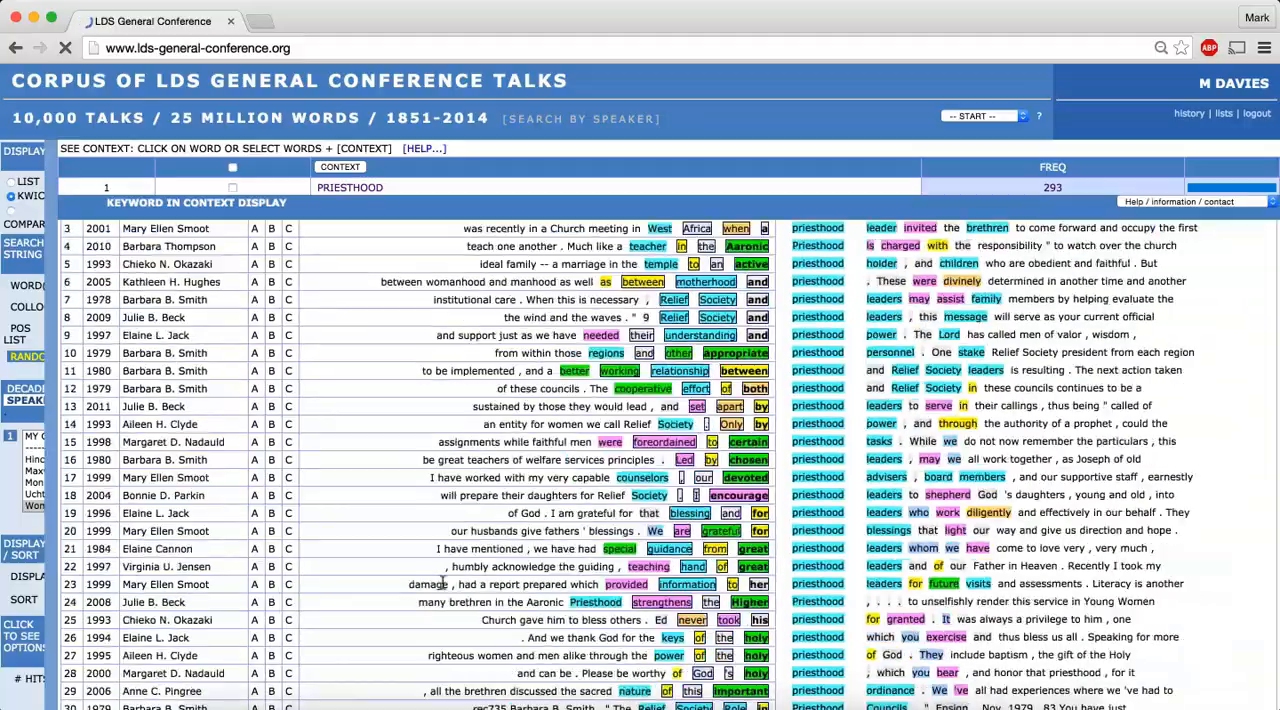
pyautogui.scroll(-2, 443, 583)
pyautogui.scroll(5, 443, 583)
pyautogui.scroll(-4, 443, 590)
pyautogui.scroll(-10, 443, 590)
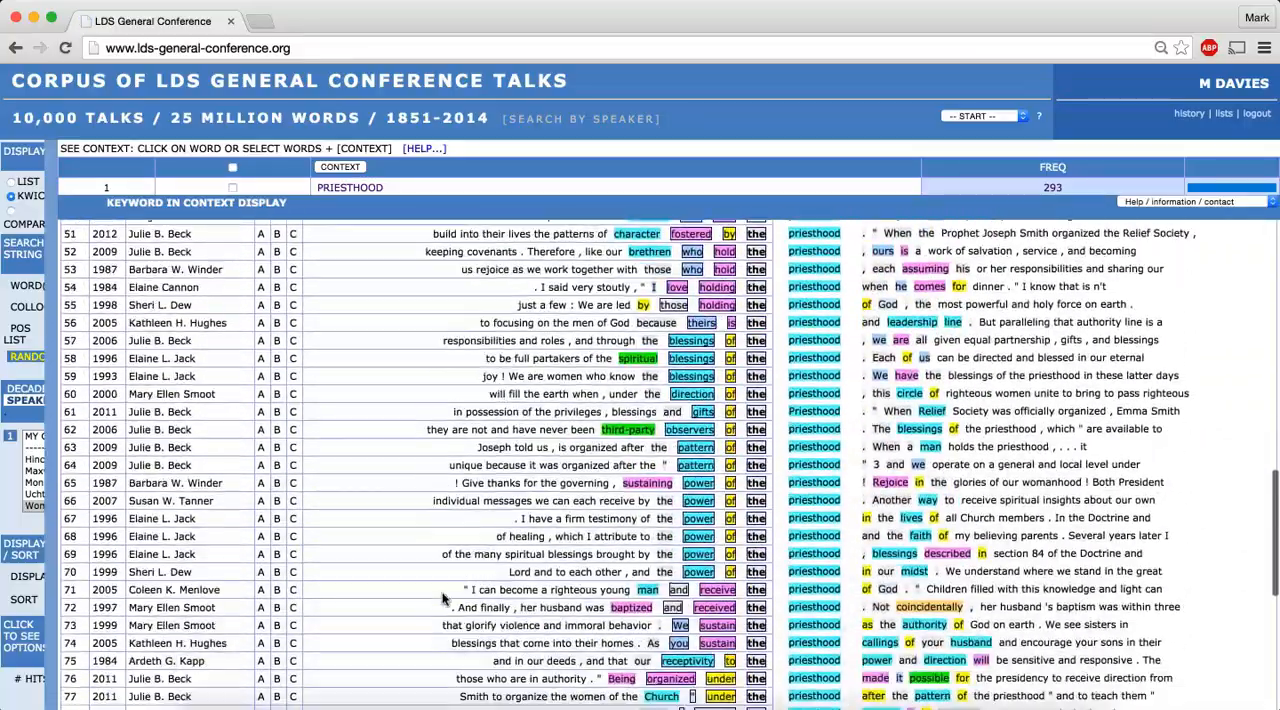
pyautogui.scroll(-6, 443, 597)
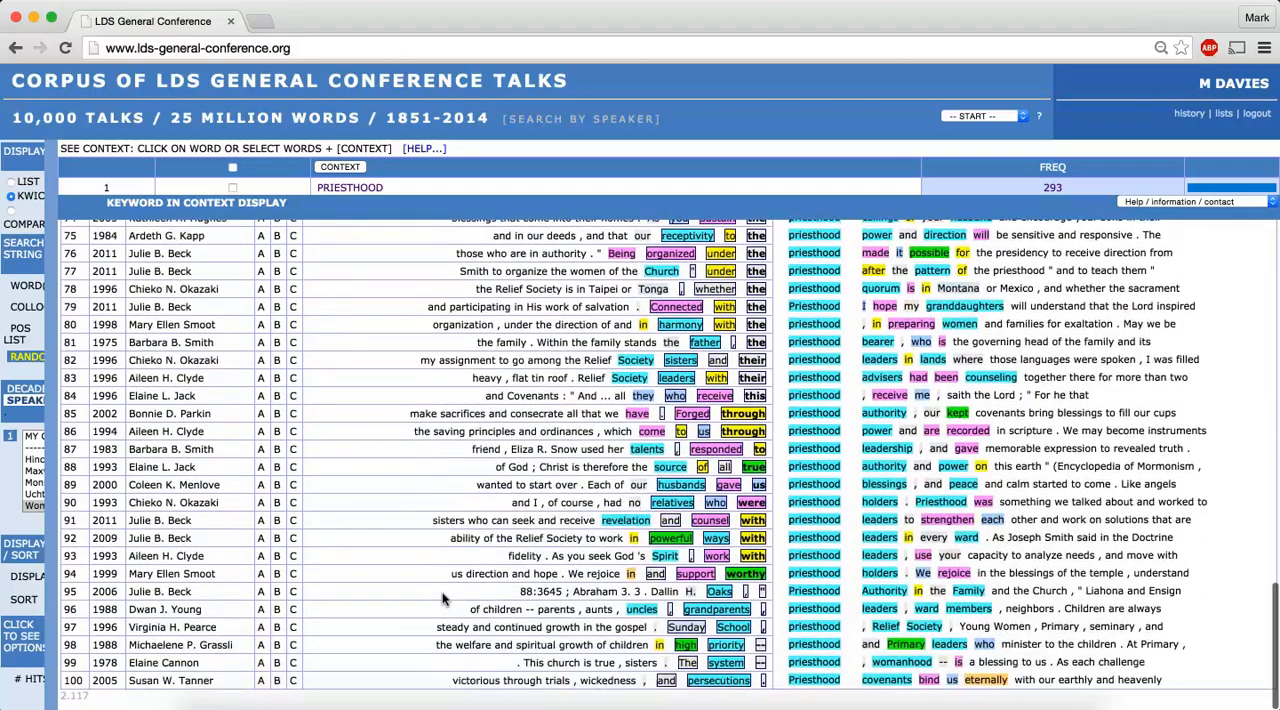
pyautogui.scroll(1, 443, 598)
pyautogui.scroll(5, 443, 591)
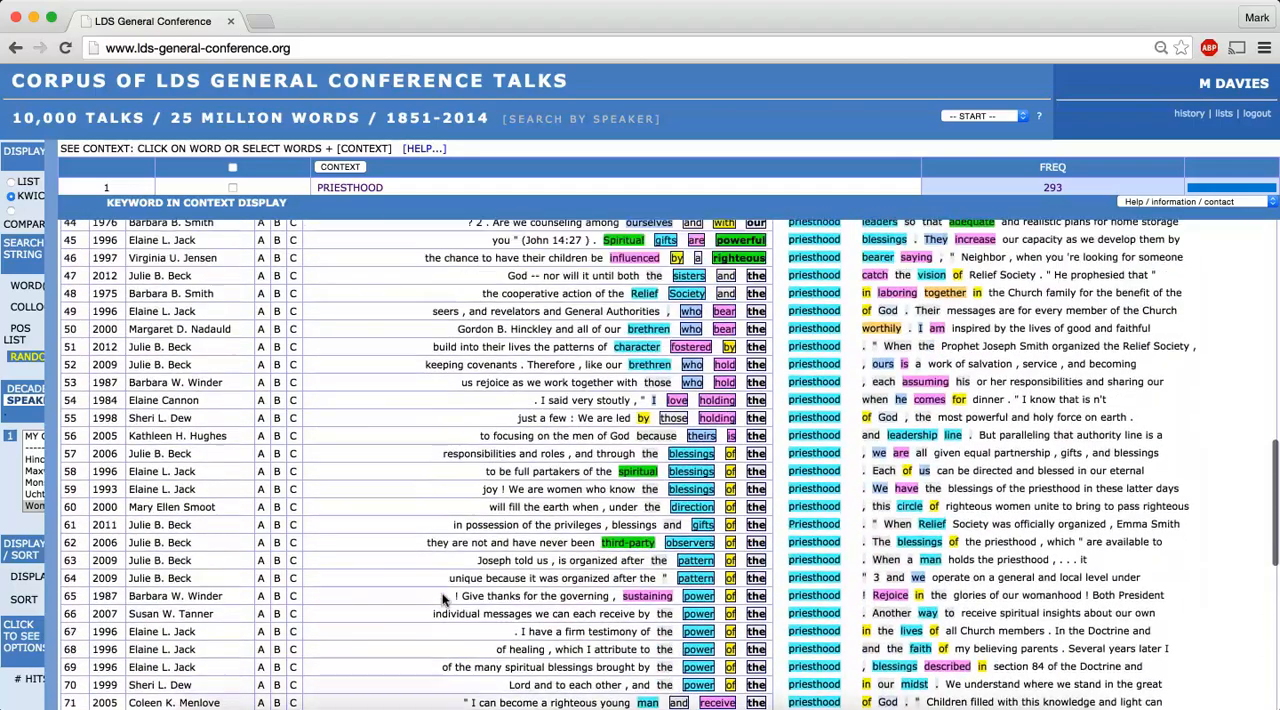